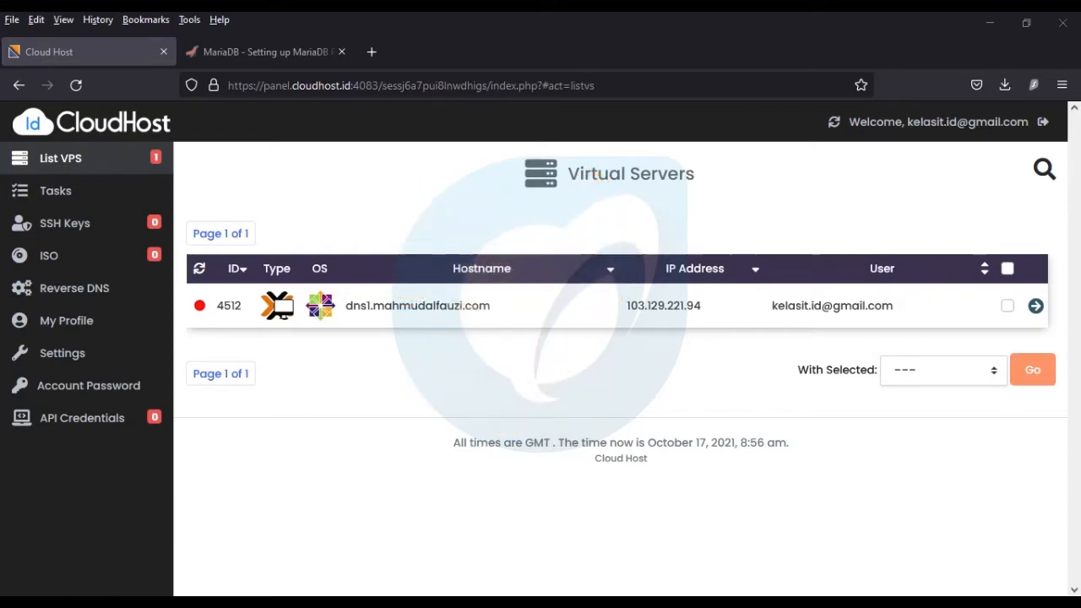
key(super)
click(155, 491)
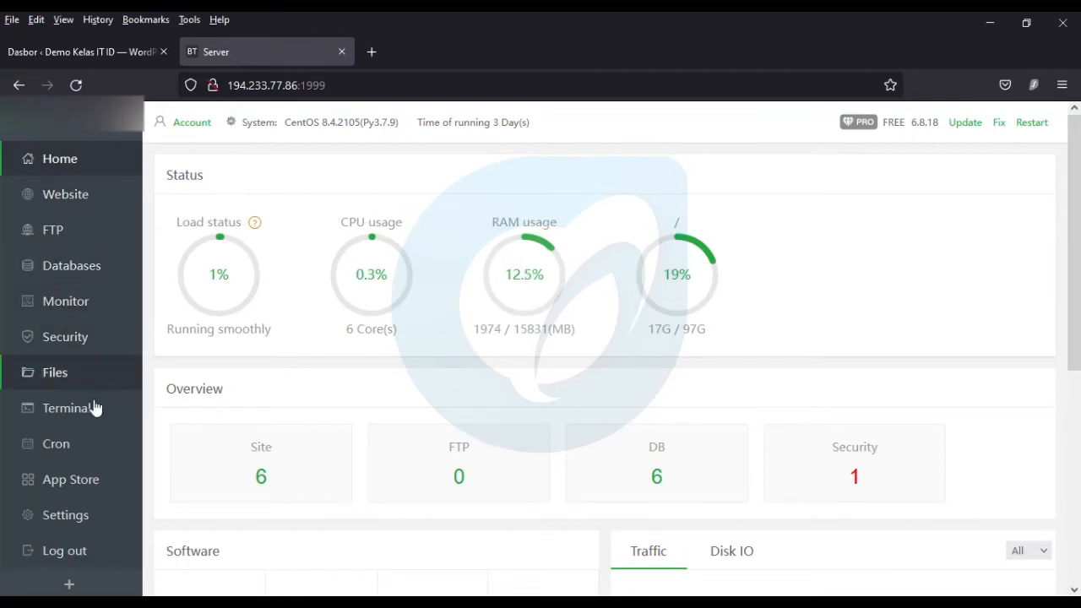
Step: Search all apps in the aaPanel App Store for Memcached
click(90, 483)
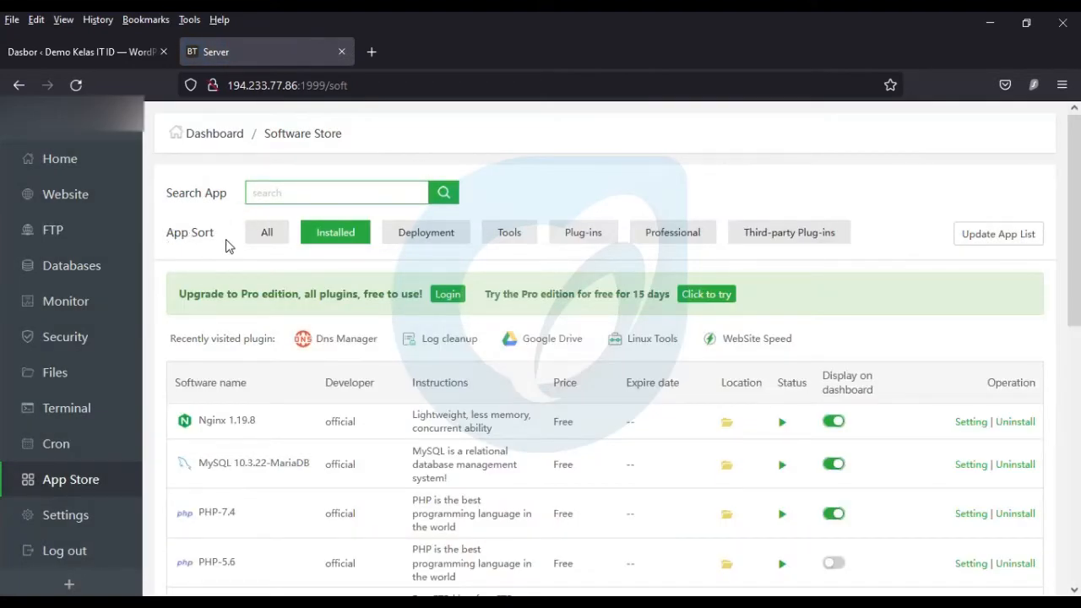
click(265, 236)
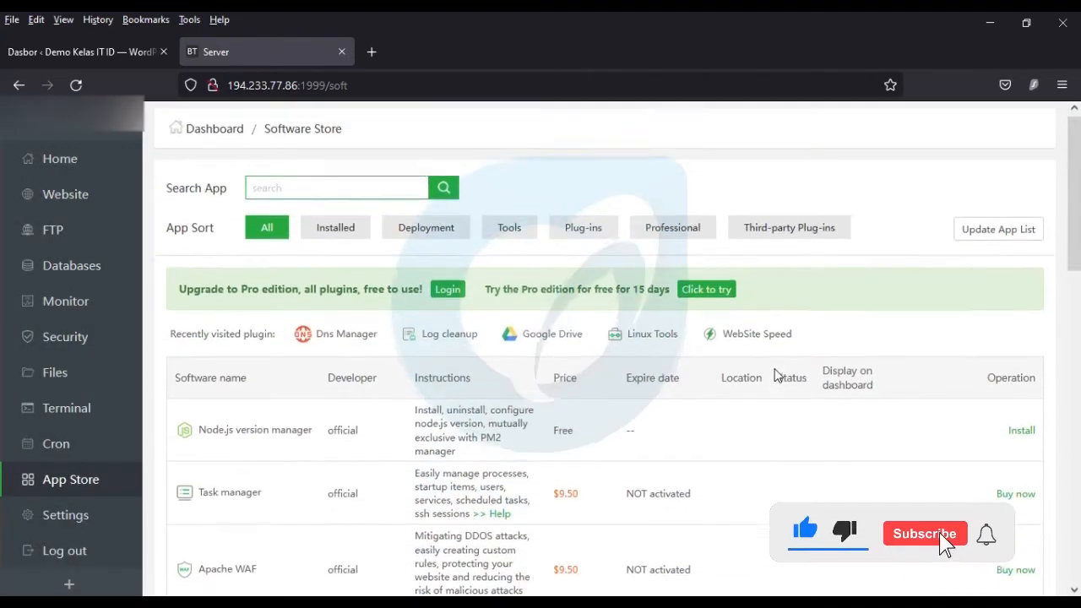
click(271, 194)
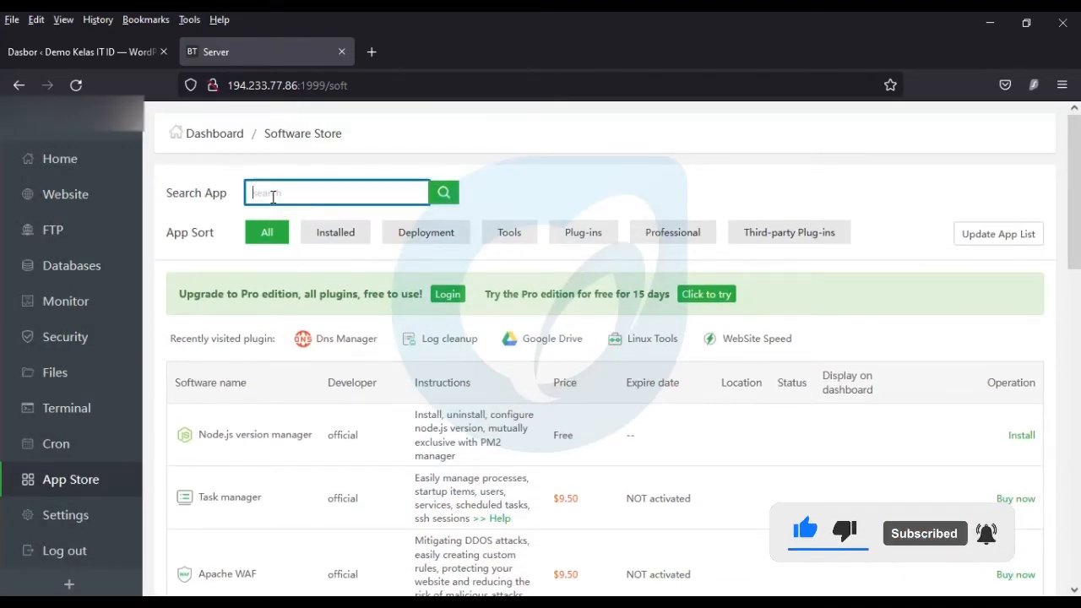
text(Mem)
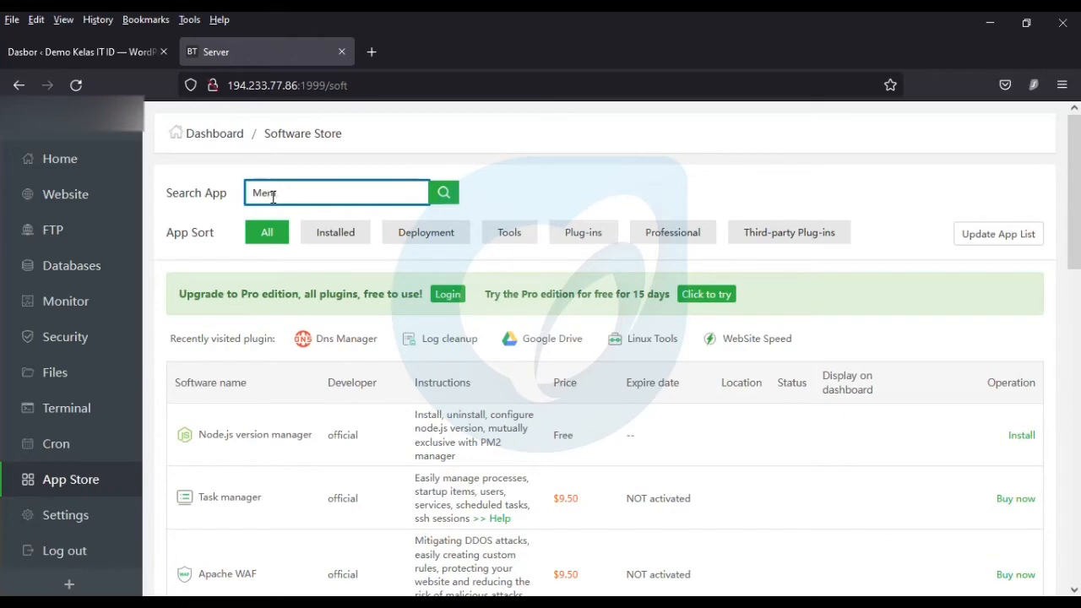
text(cached)
key(Return)
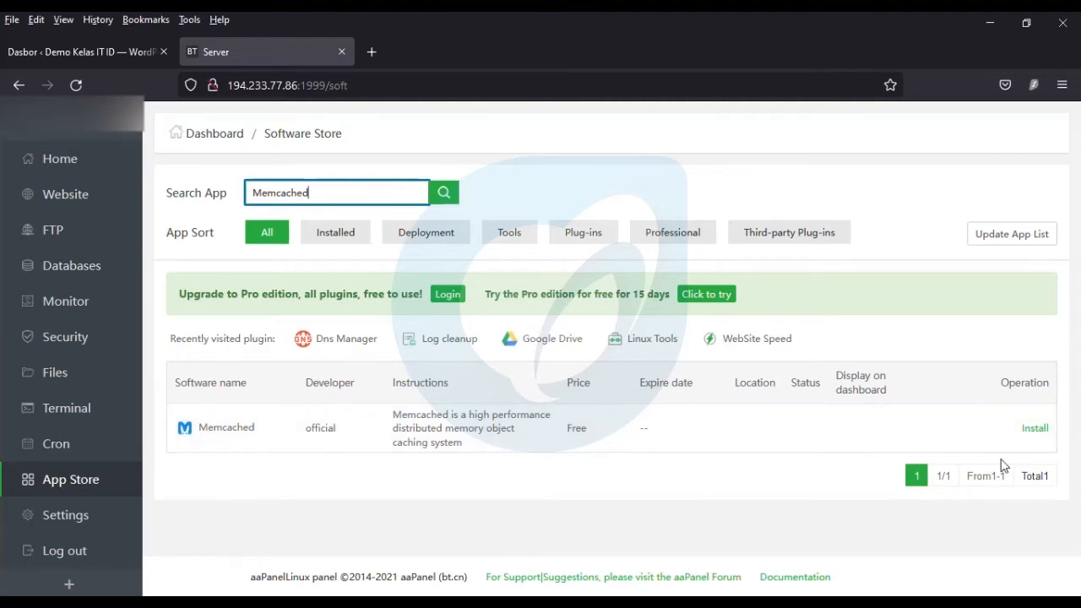
Step: Install Memcached-1.6 on the server and check its service status in the app's settings
click(1036, 429)
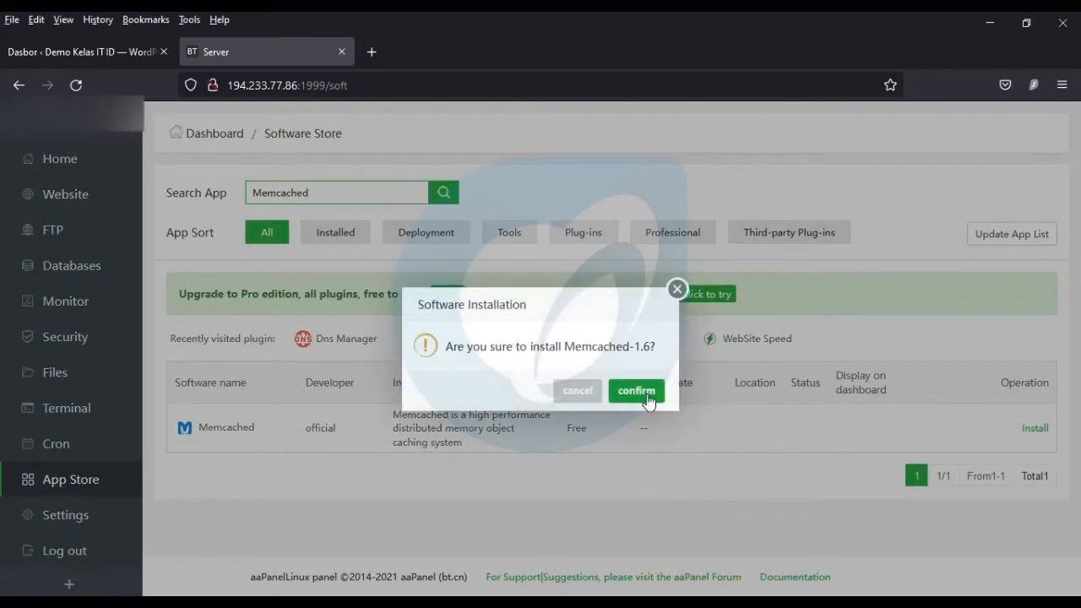
click(647, 395)
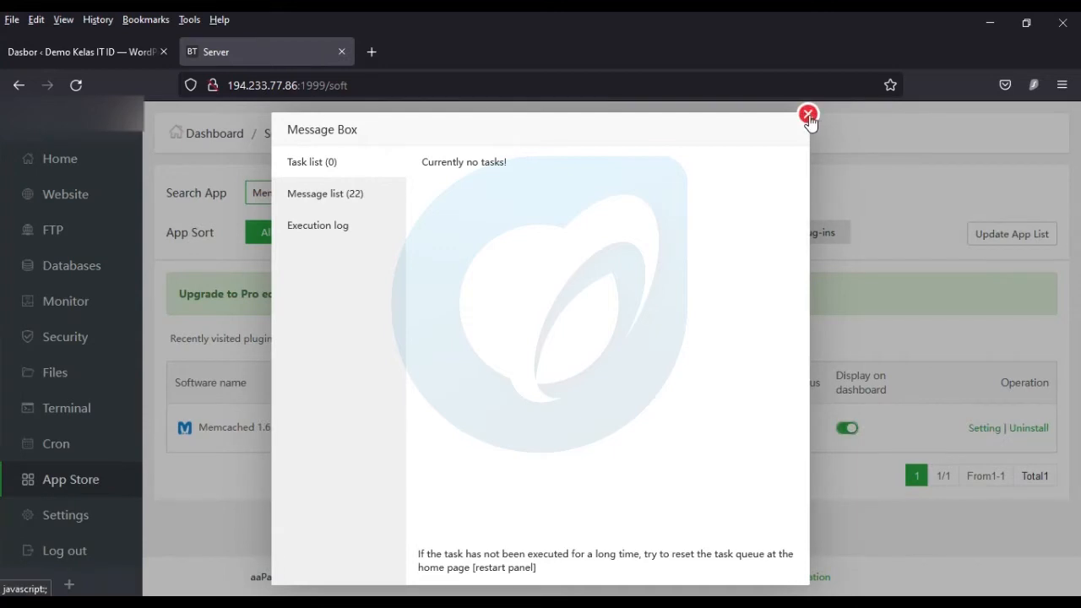
click(808, 115)
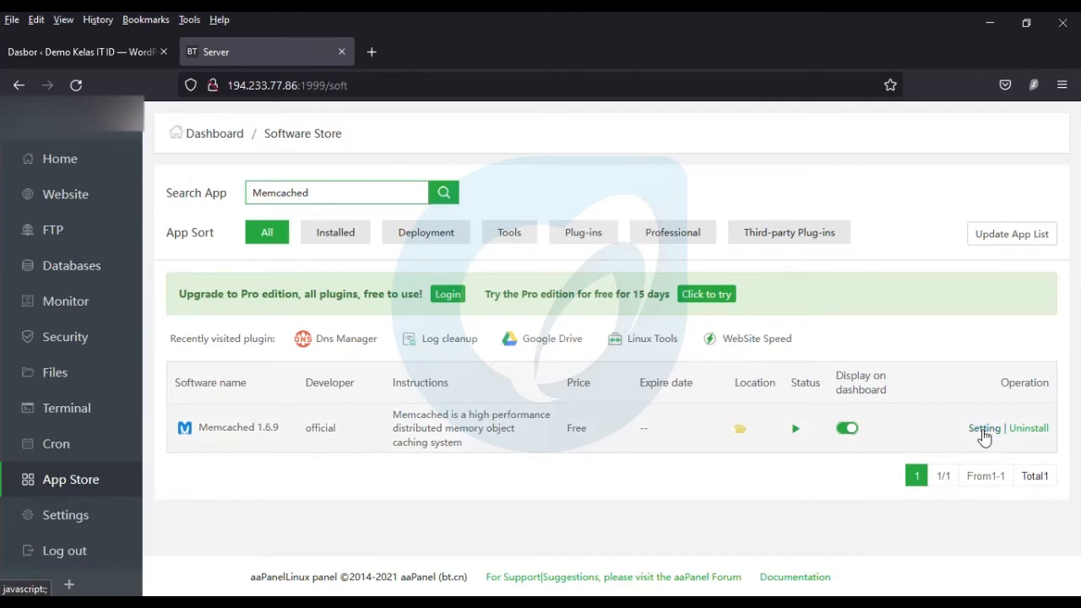
click(983, 429)
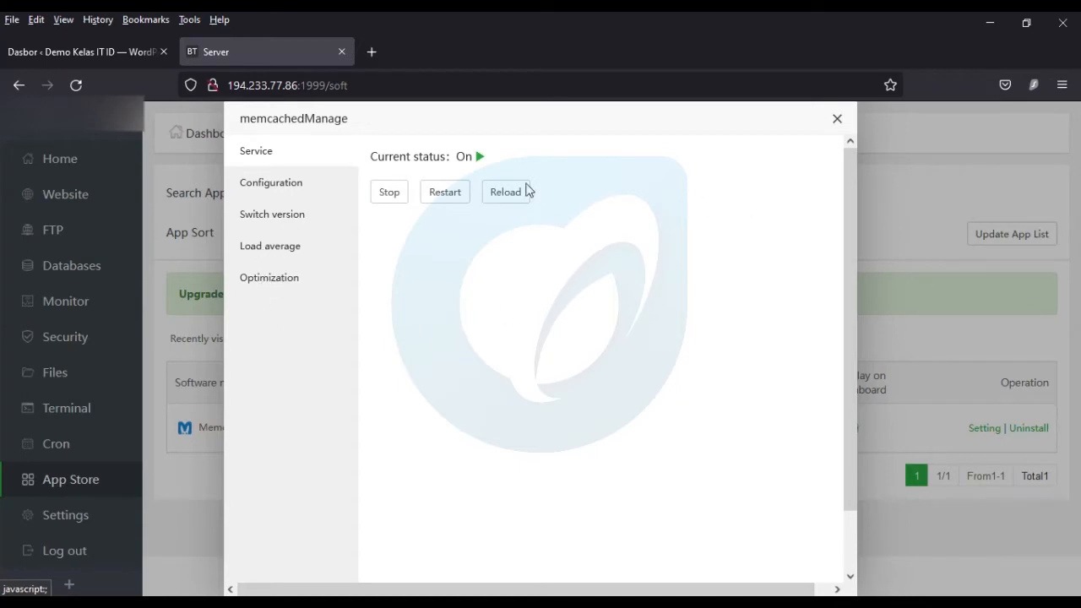
click(837, 119)
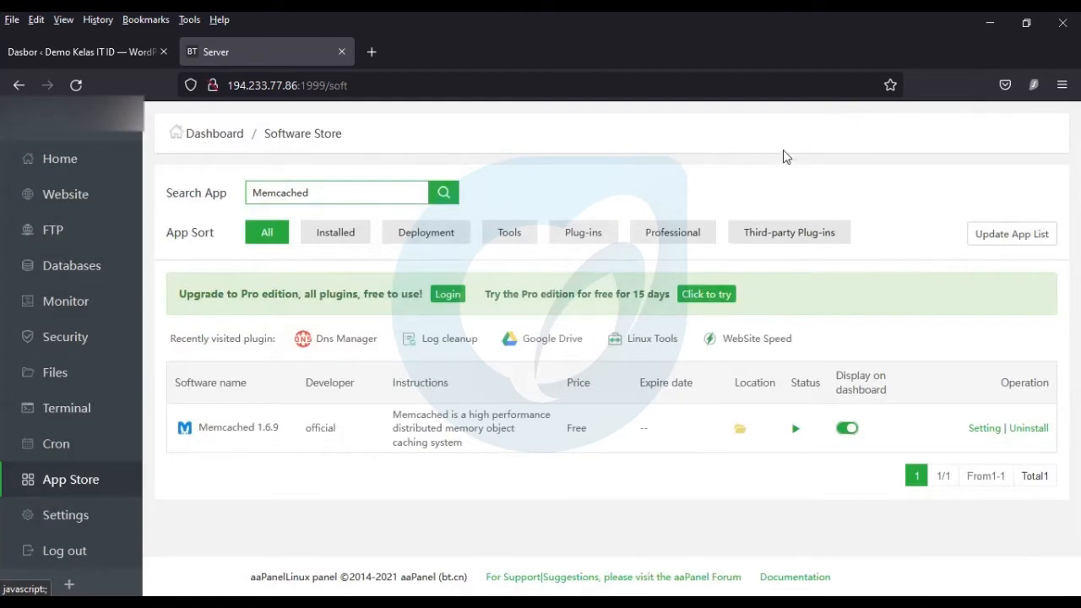
Step: Add a firewall rule in the security settings that accepts port 11211, with the description "Memcached service port"
click(93, 333)
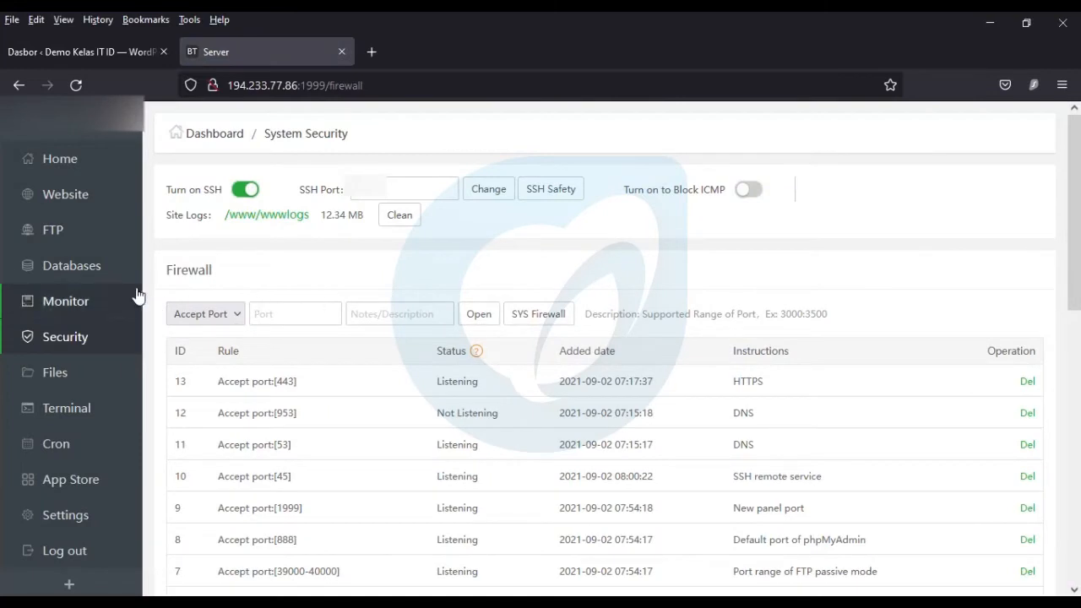
click(207, 320)
click(206, 319)
click(296, 317)
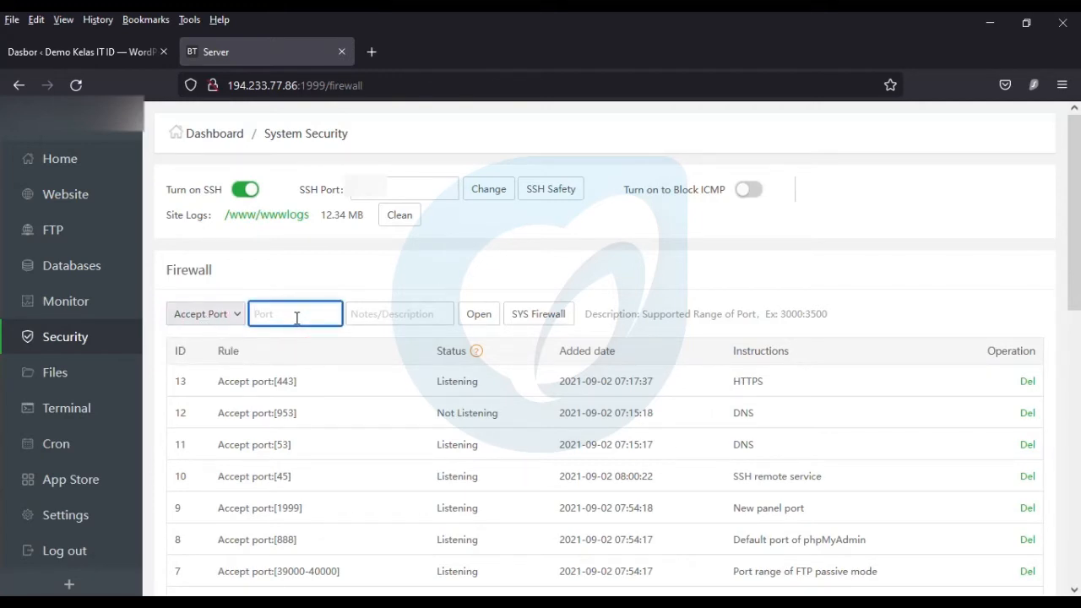
text(11211)
click(379, 317)
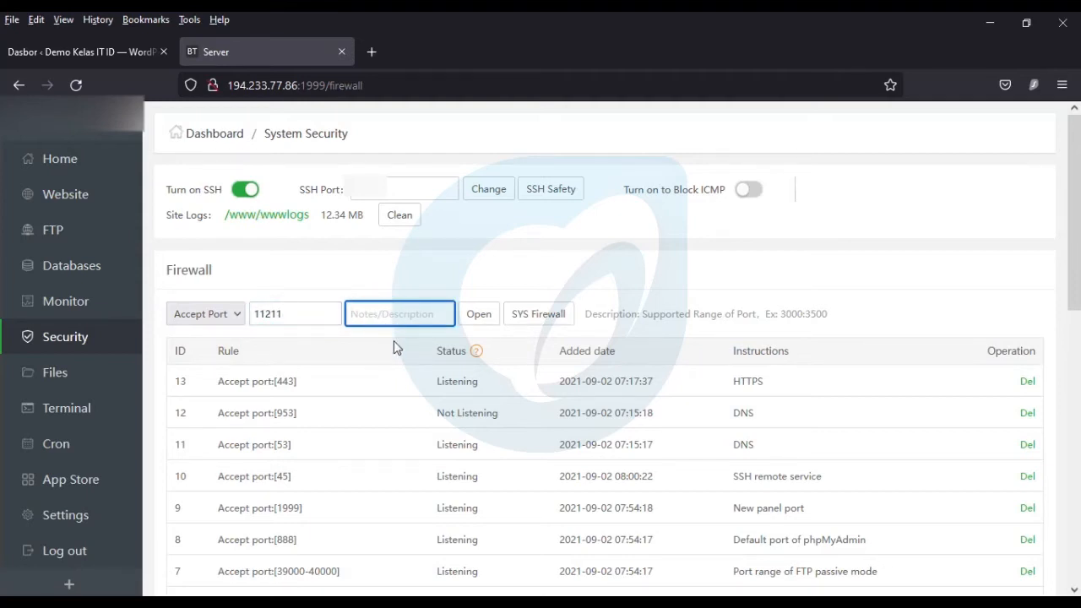
text(Memcached)
click(478, 315)
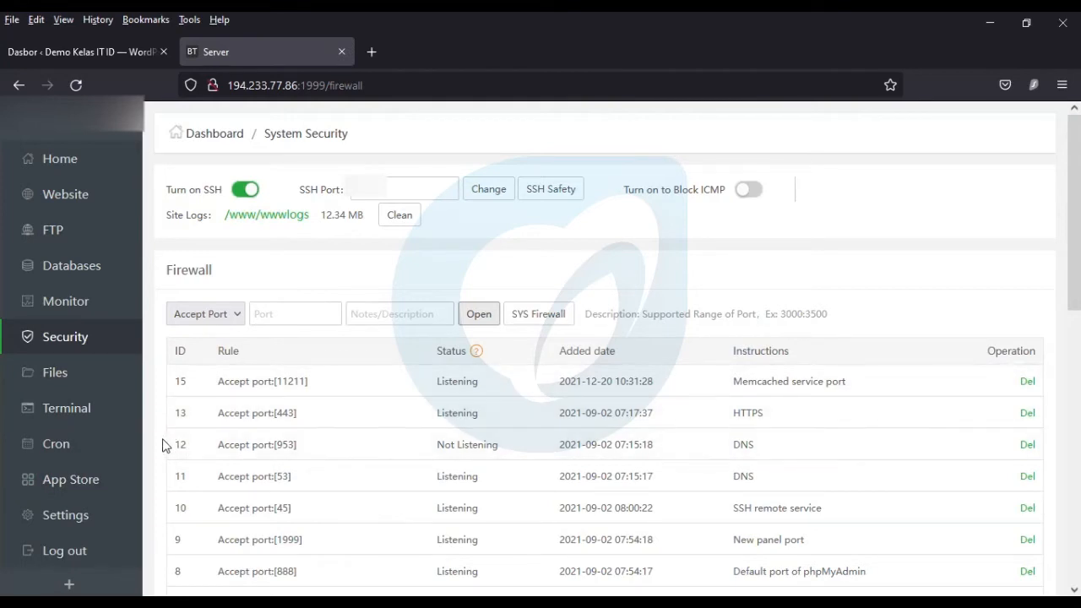
Step: Install the memcached extension for the installed PHP-7.4, check the task list, and close the PHP settings
click(95, 481)
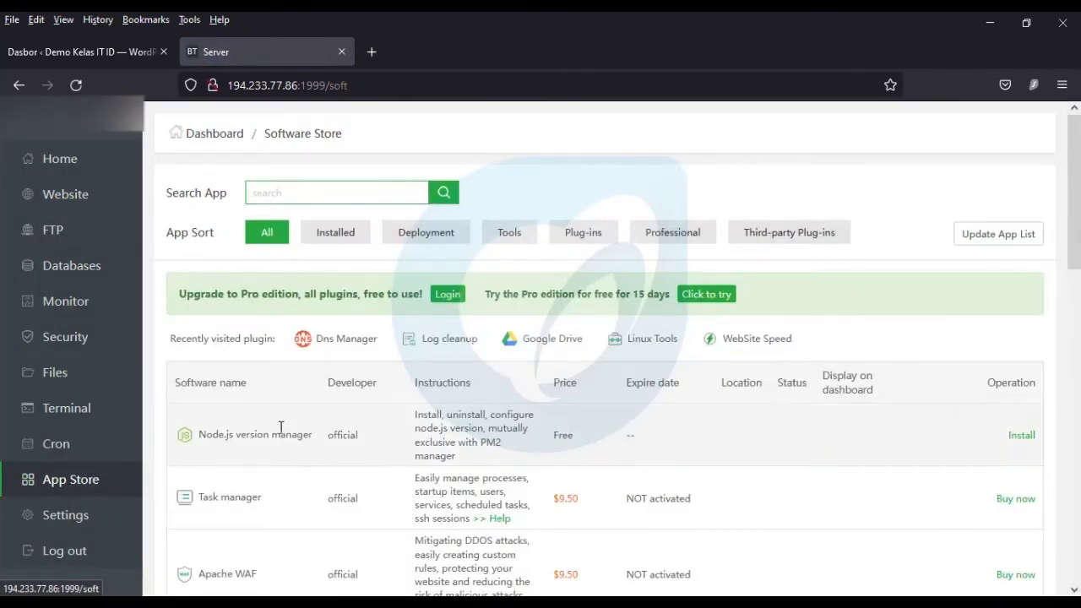
click(349, 232)
scroll(345, 243, down, 2)
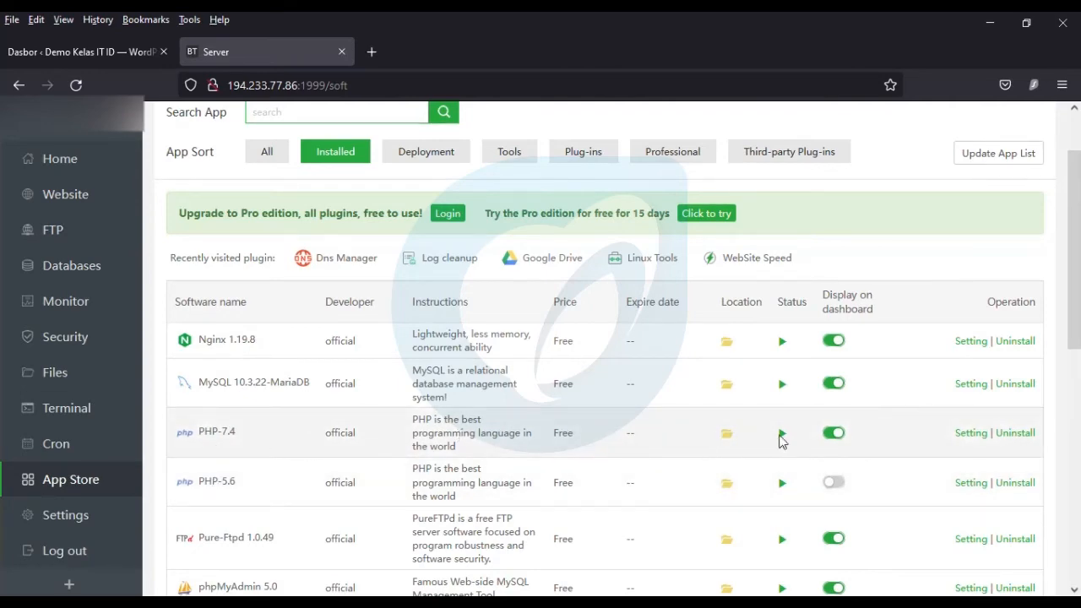
click(973, 434)
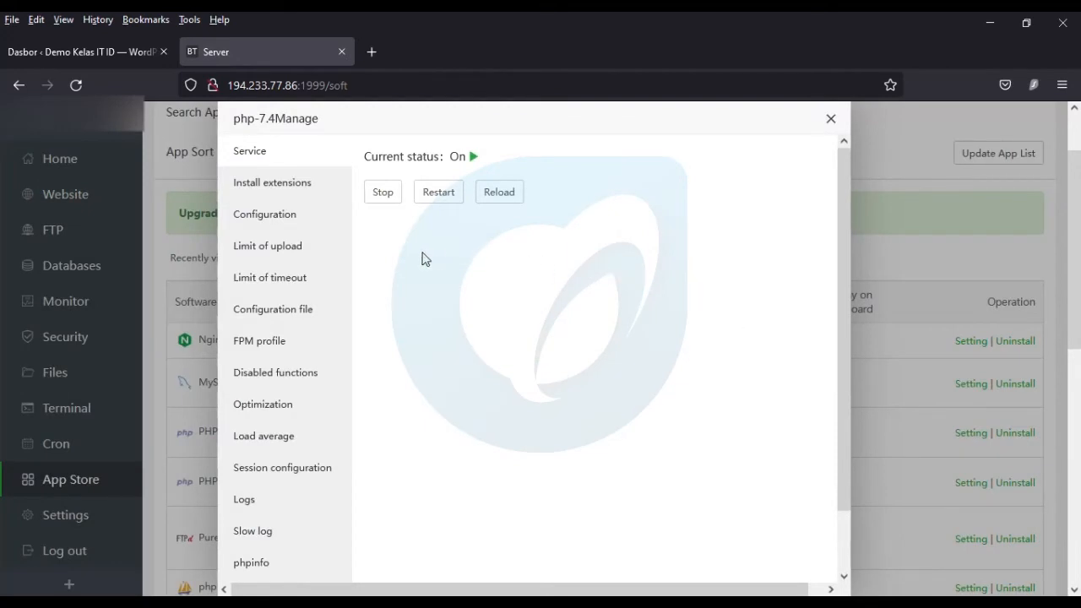
click(284, 183)
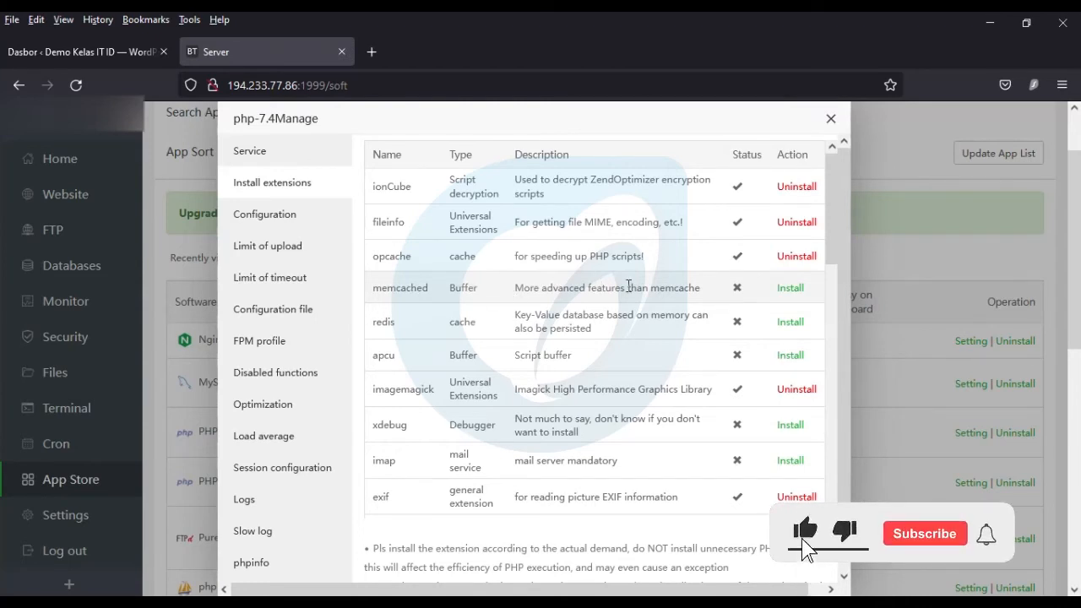
click(791, 290)
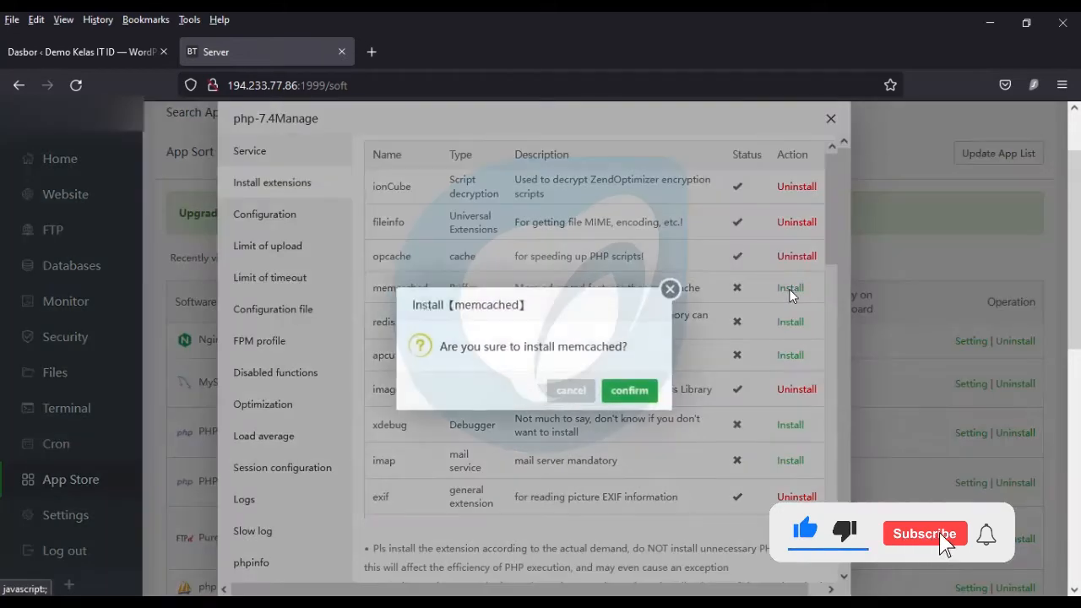
click(635, 391)
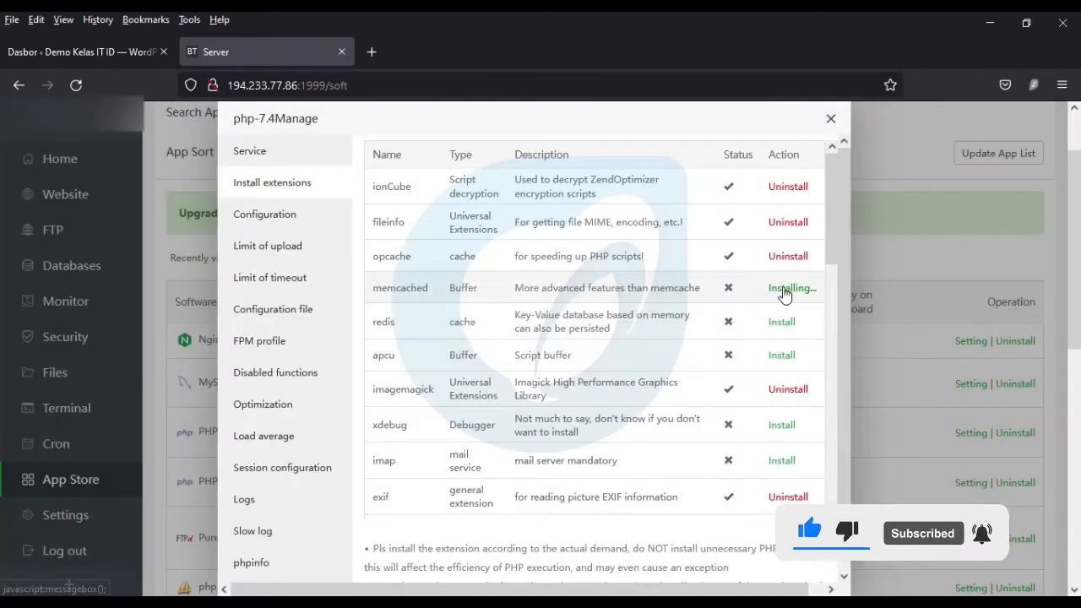
click(785, 288)
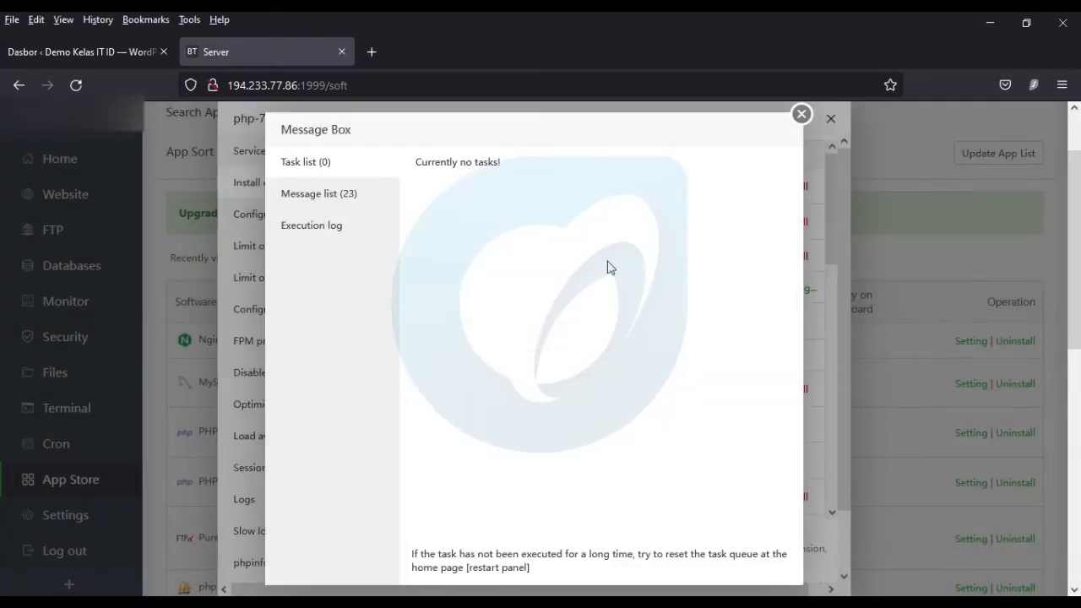
click(801, 115)
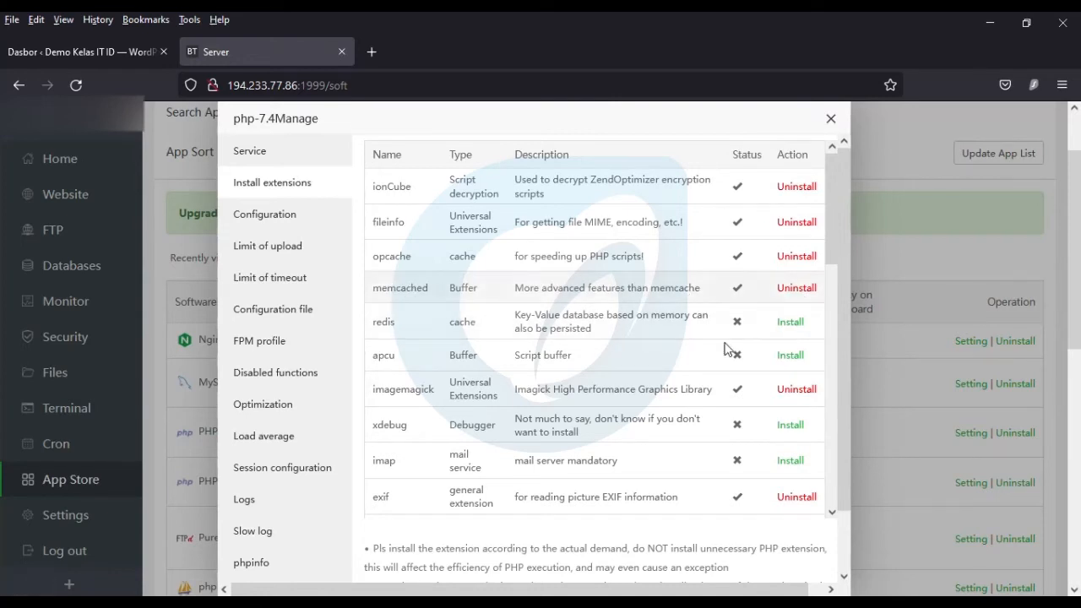
click(831, 119)
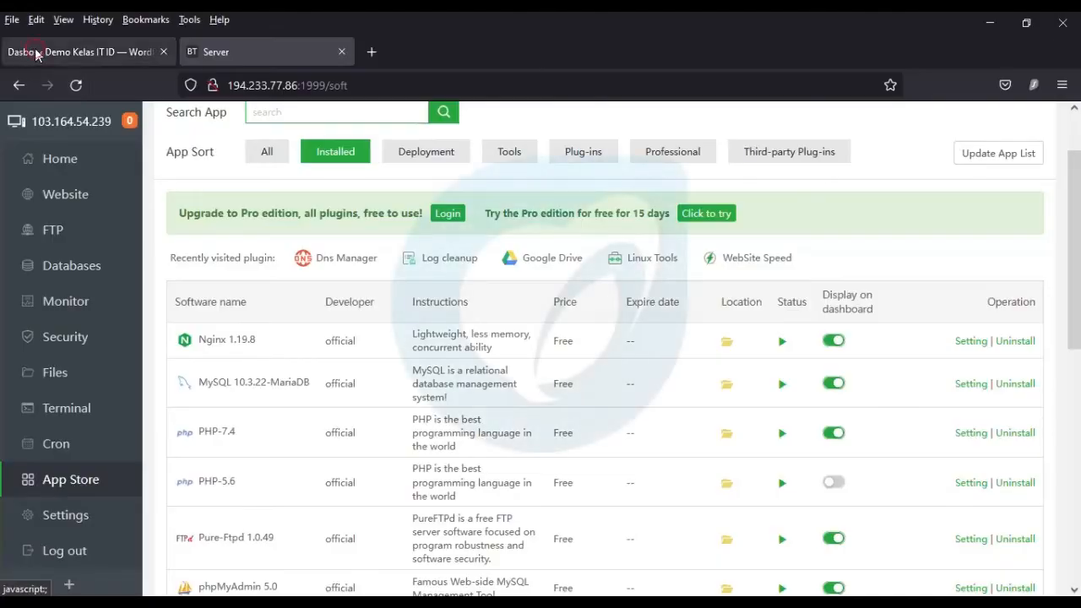
Step: Switch to the WordPress dashboard and search the plugins available to add for "W3 Total Cache"
click(17, 51)
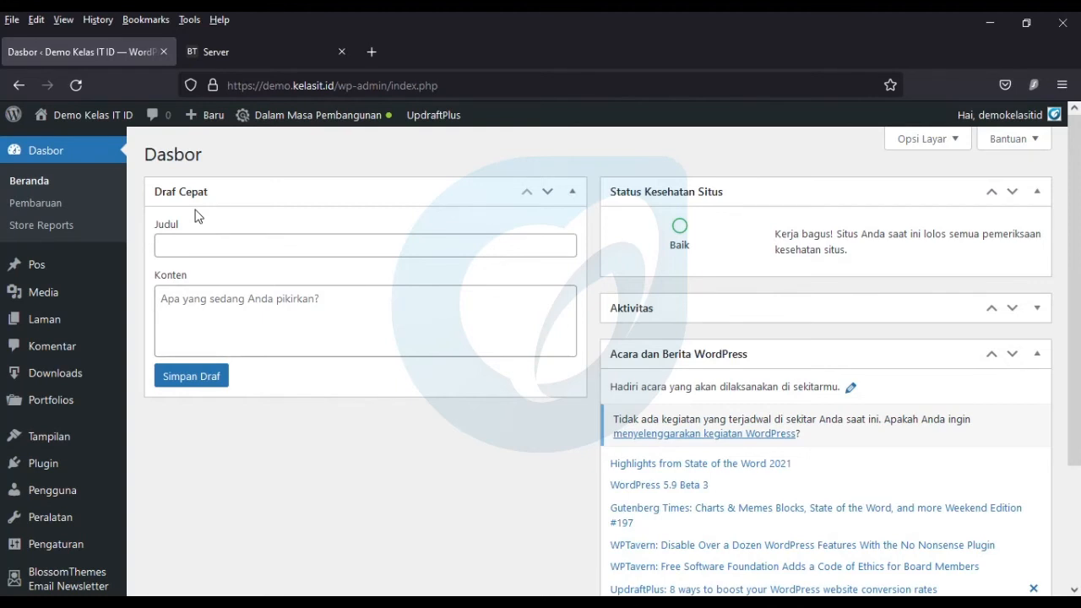
mouse_move(81, 470)
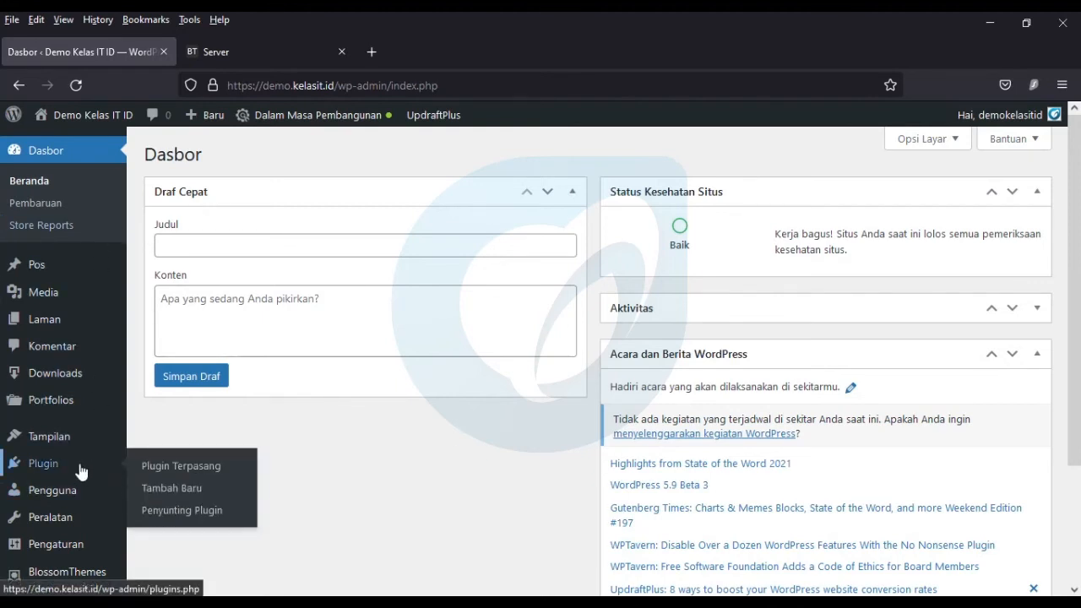
click(177, 494)
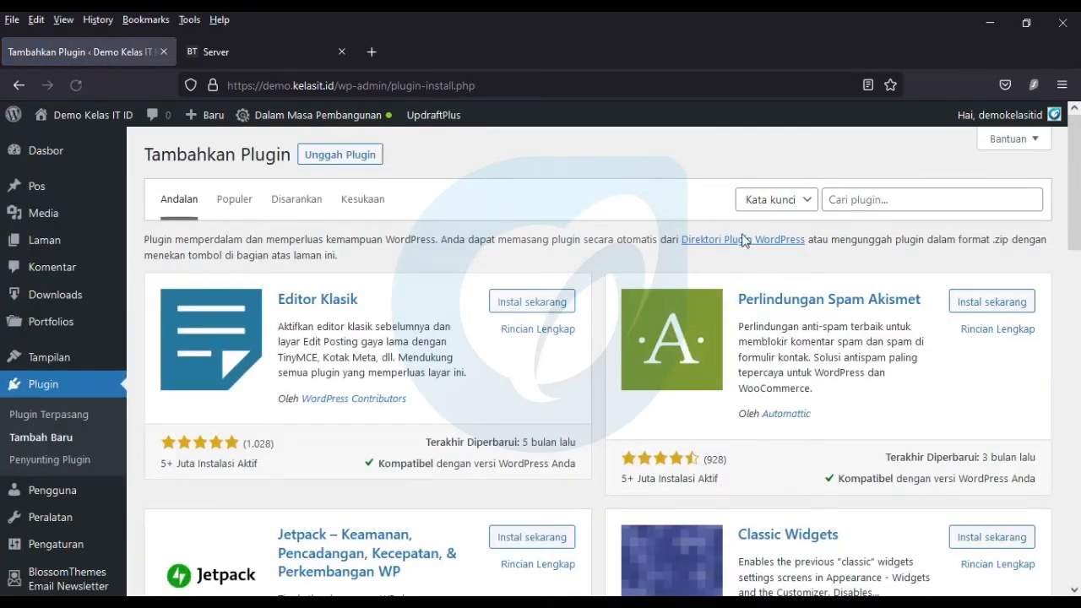
click(908, 198)
text(W3 Tota)
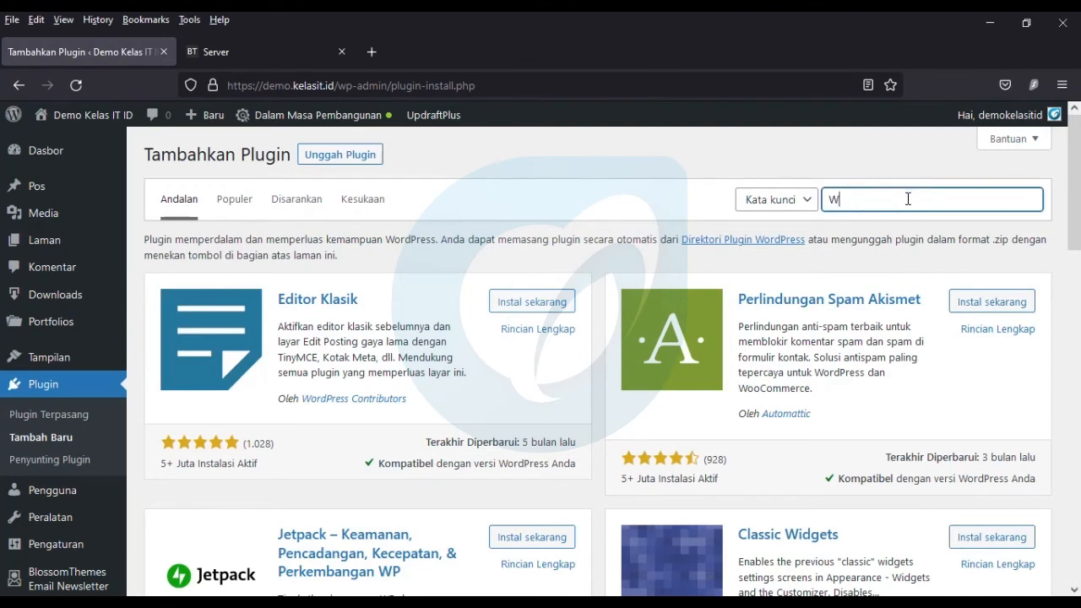
text(l Cche)
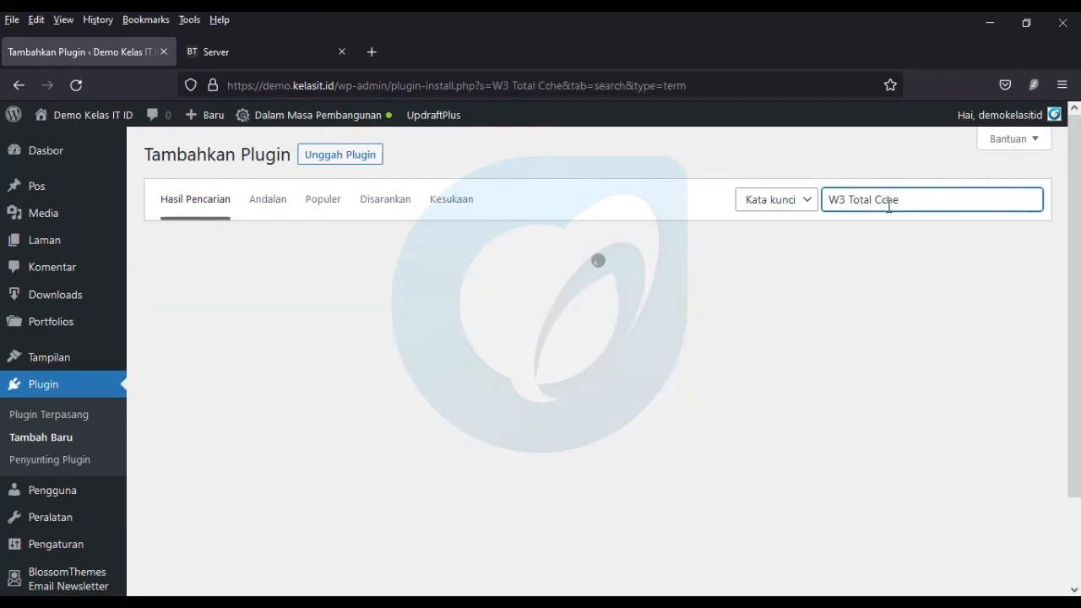
click(886, 201)
text(a)
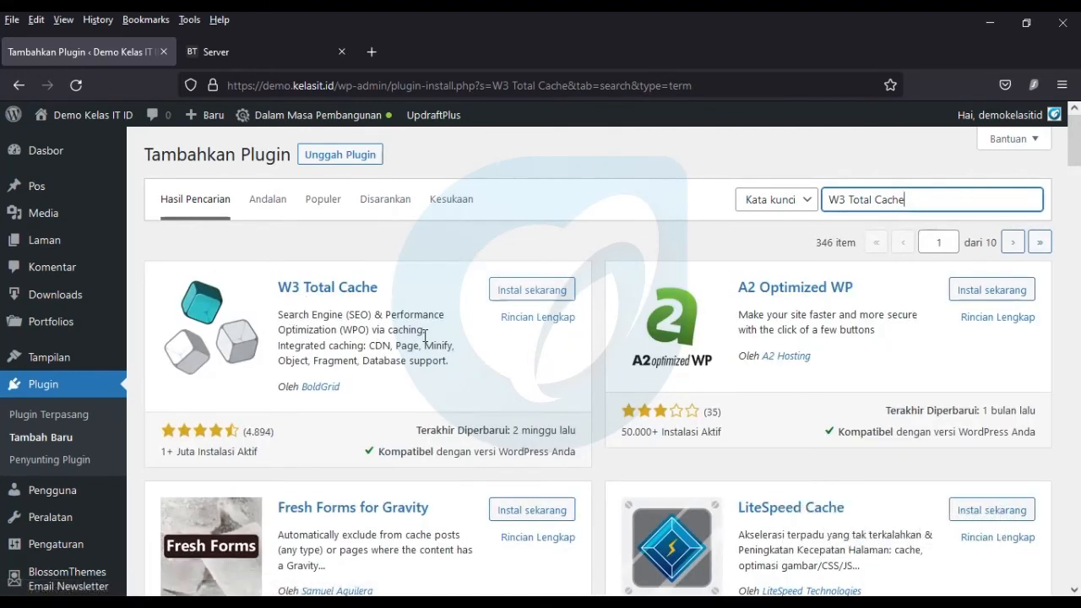
Step: Install and activate the W3 Total Cache plugin, and hide the nginx notice on the plugin list
click(544, 297)
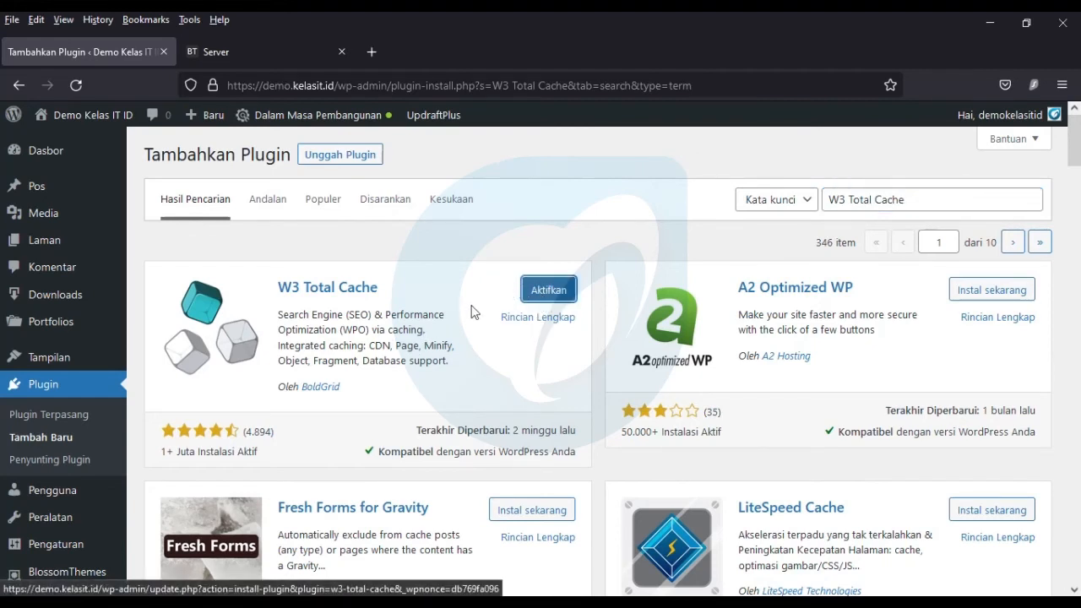
click(549, 292)
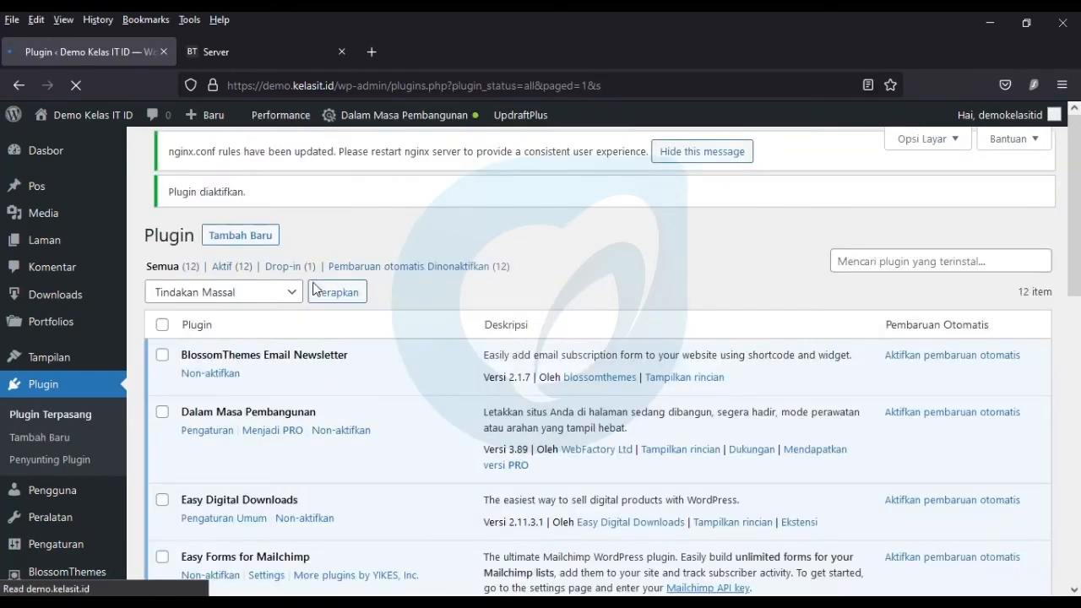
click(689, 196)
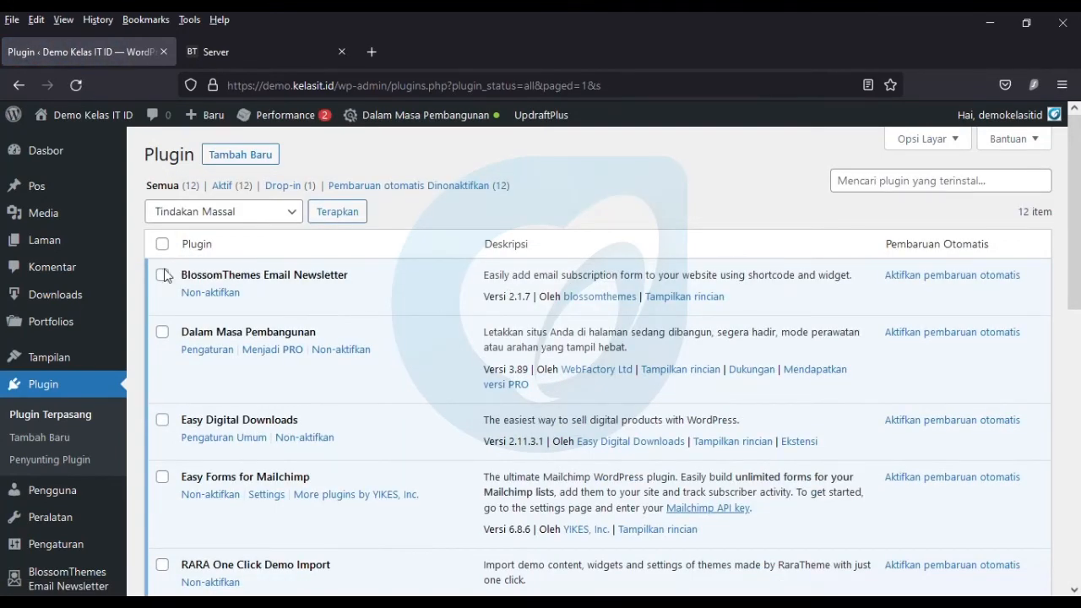
Step: Open the W3 Total Cache dashboard from the Performance section and accept the data-collection terms in its setup guide
scroll(93, 456, down, 4)
mouse_move(94, 474)
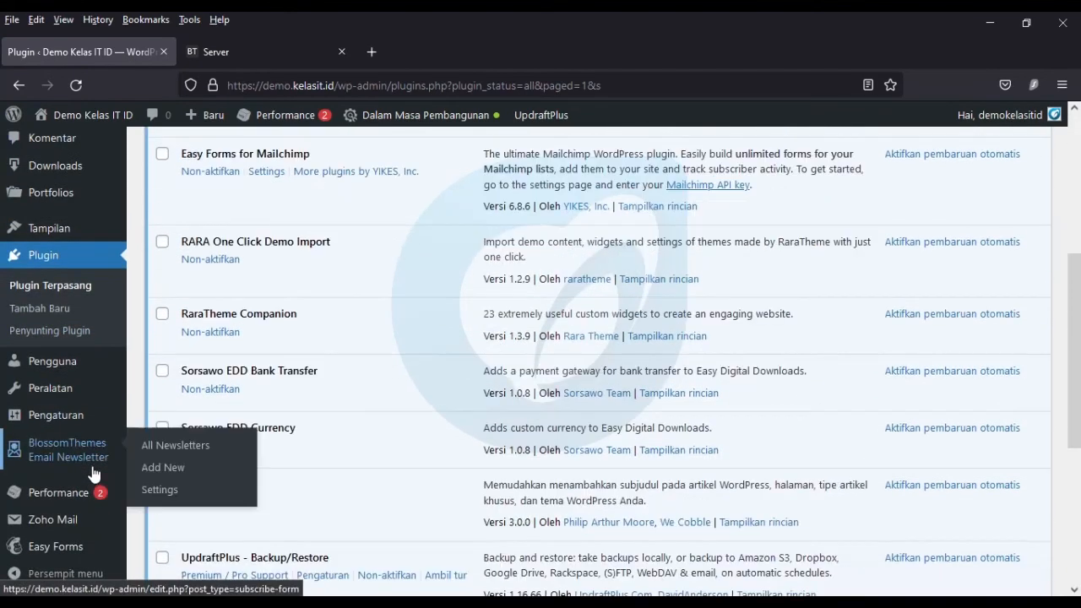
mouse_move(85, 494)
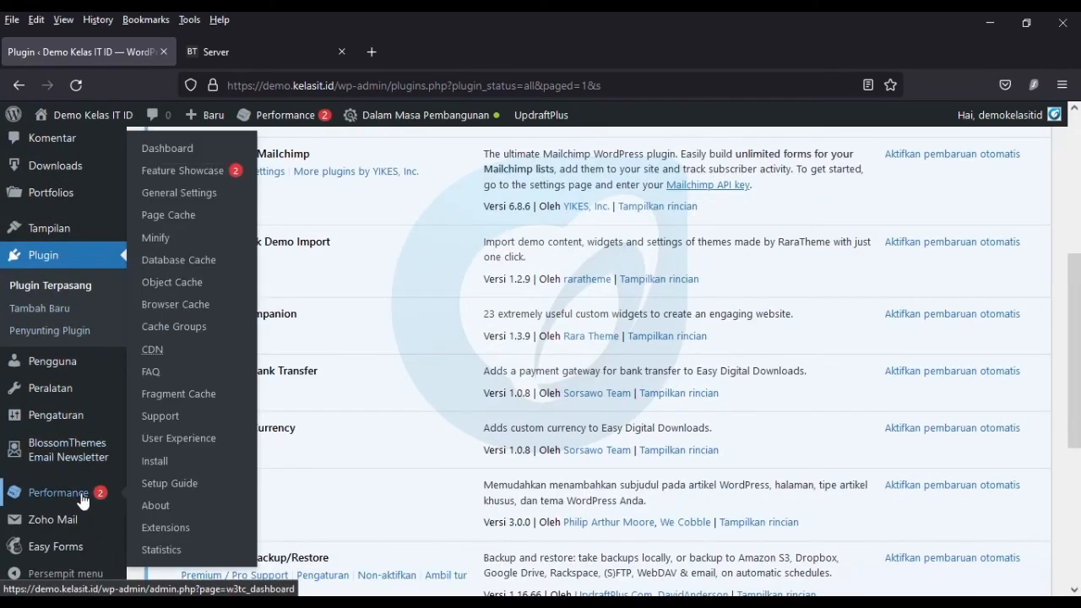
click(184, 149)
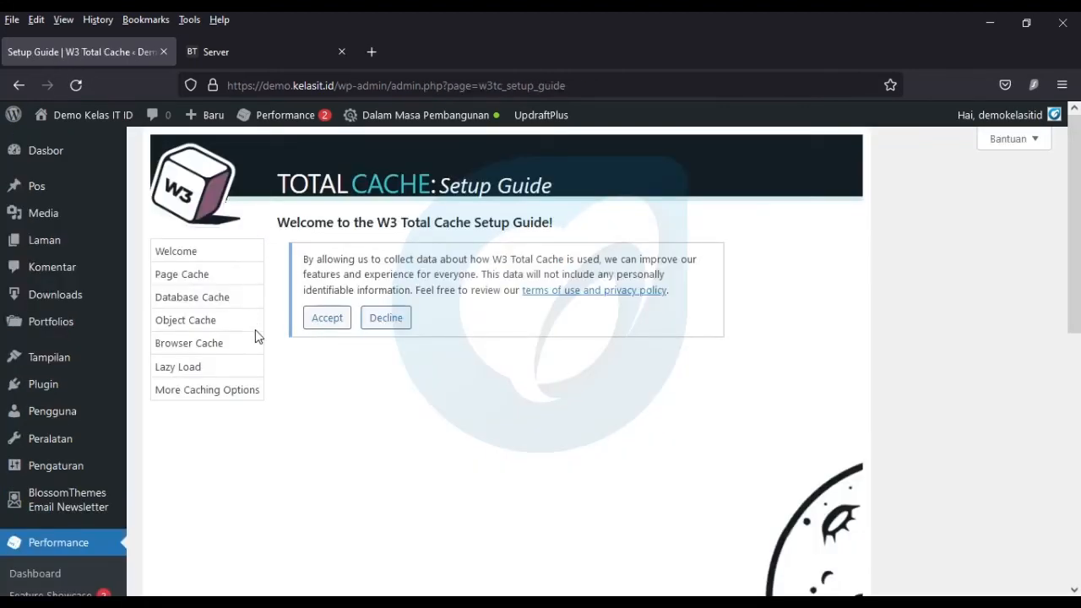
click(330, 327)
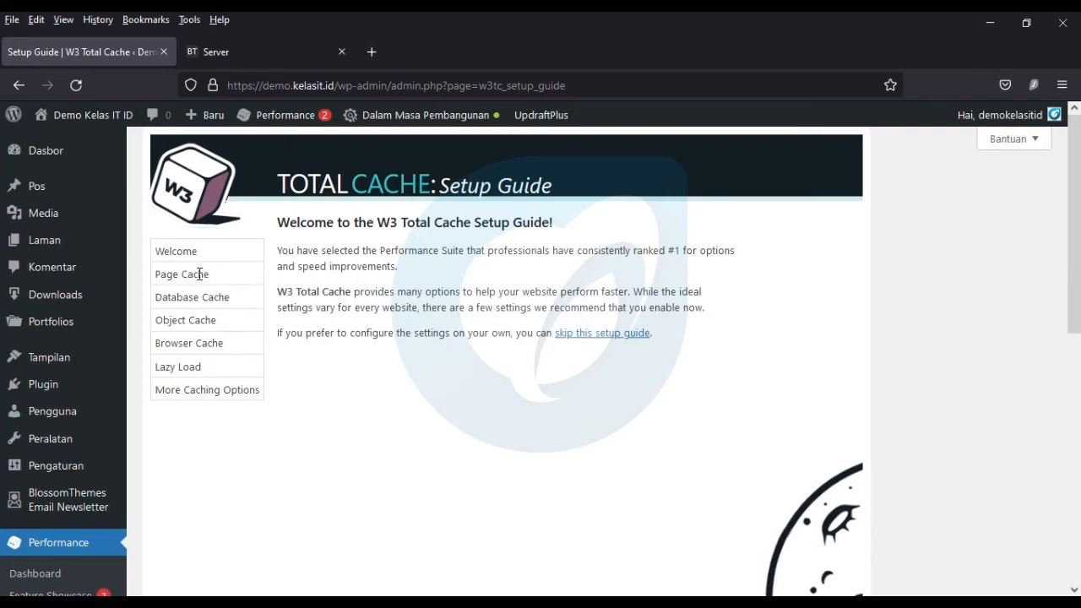
Step: Skip the W3 Total Cache setup guide and look over the plugin's dashboard
scroll(748, 397, down, 5)
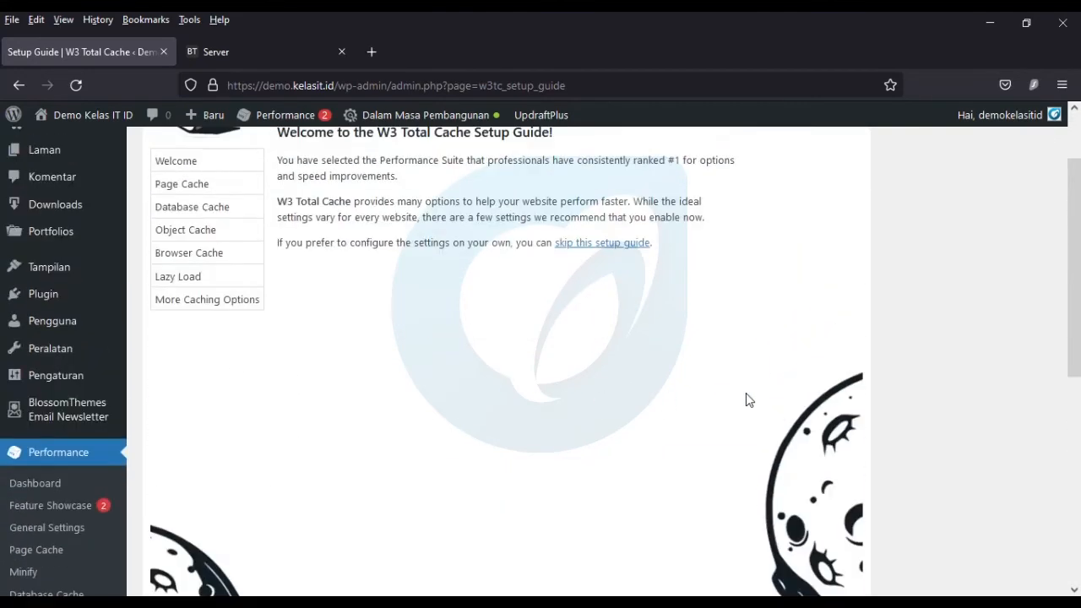
scroll(625, 382, up, 1)
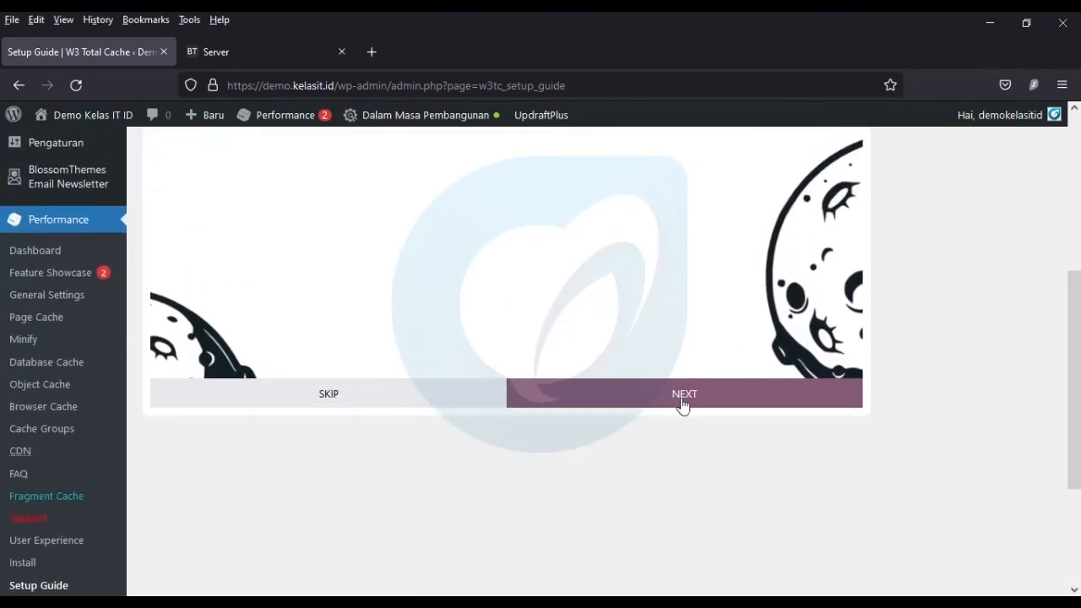
click(410, 398)
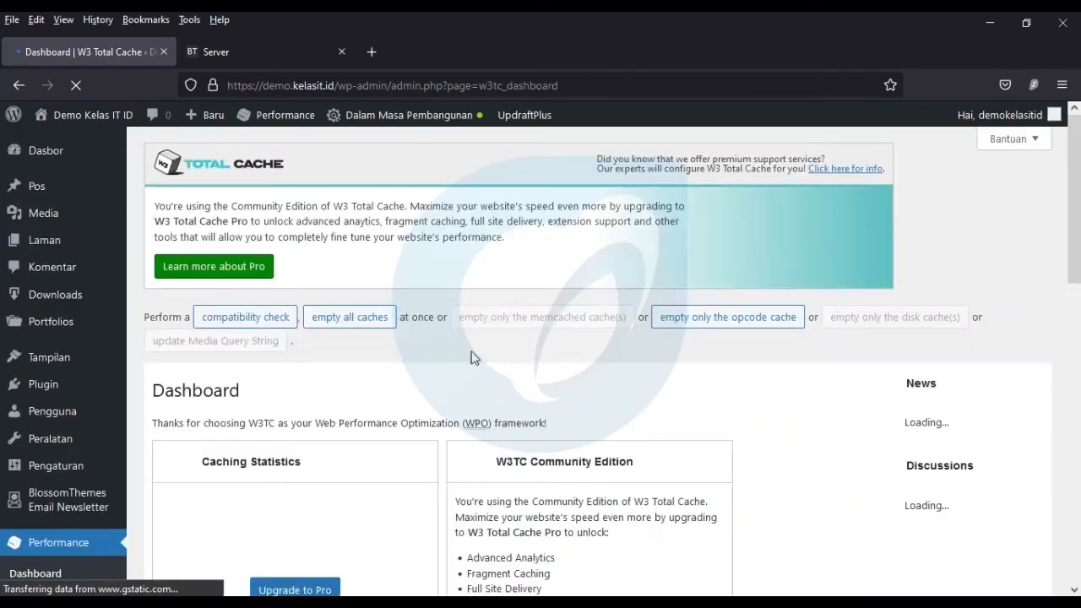
scroll(601, 360, down, 1)
scroll(625, 361, up, 1)
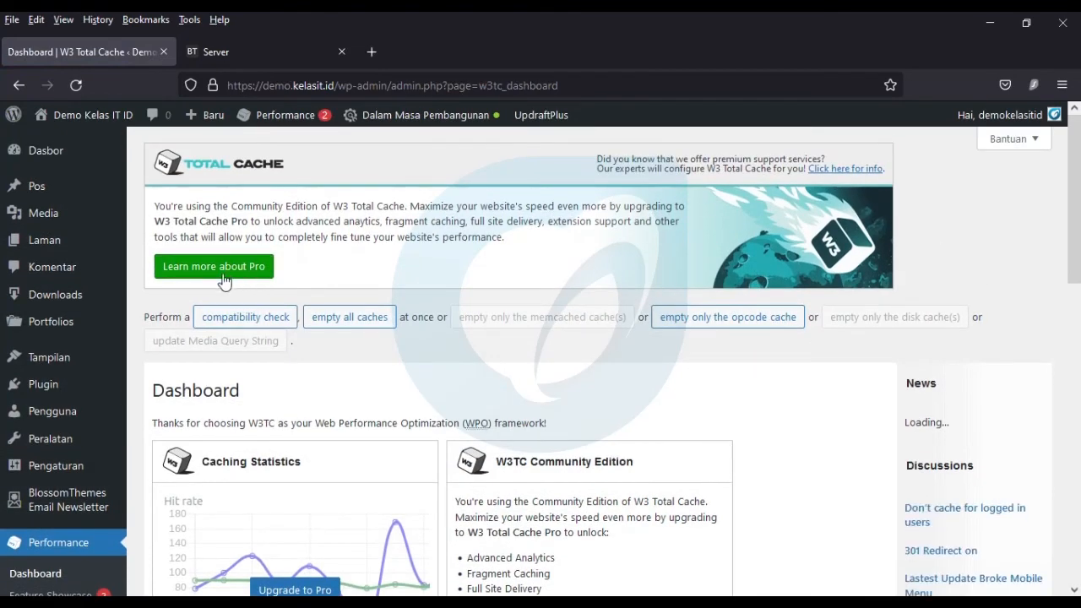
Step: In the W3 Total Cache general settings, enable Page Cache and set its method to Memcached
scroll(171, 350, down, 3)
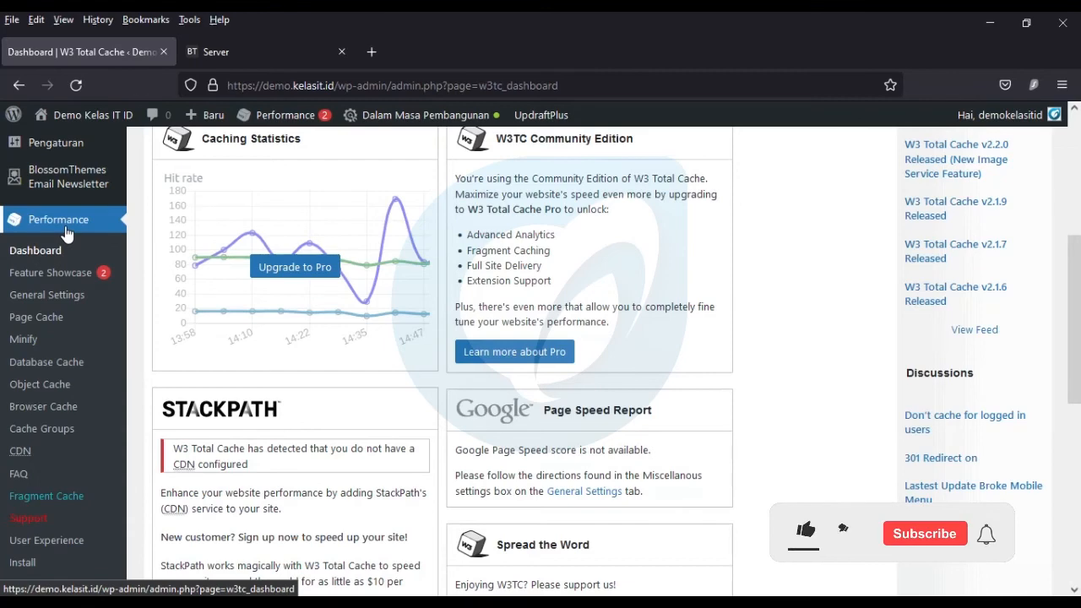
click(52, 301)
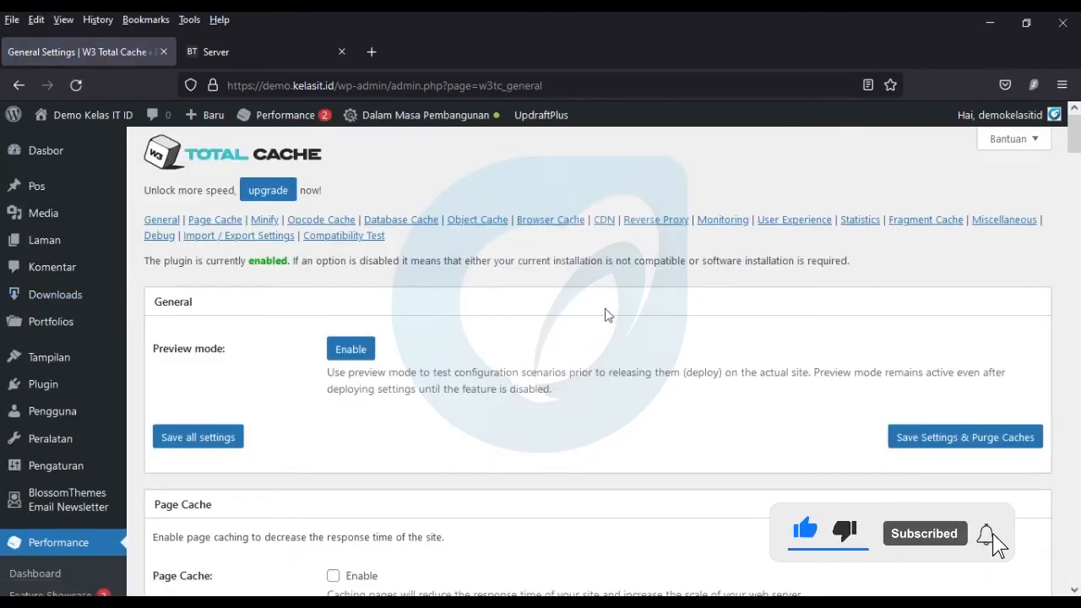
scroll(605, 315, down, 3)
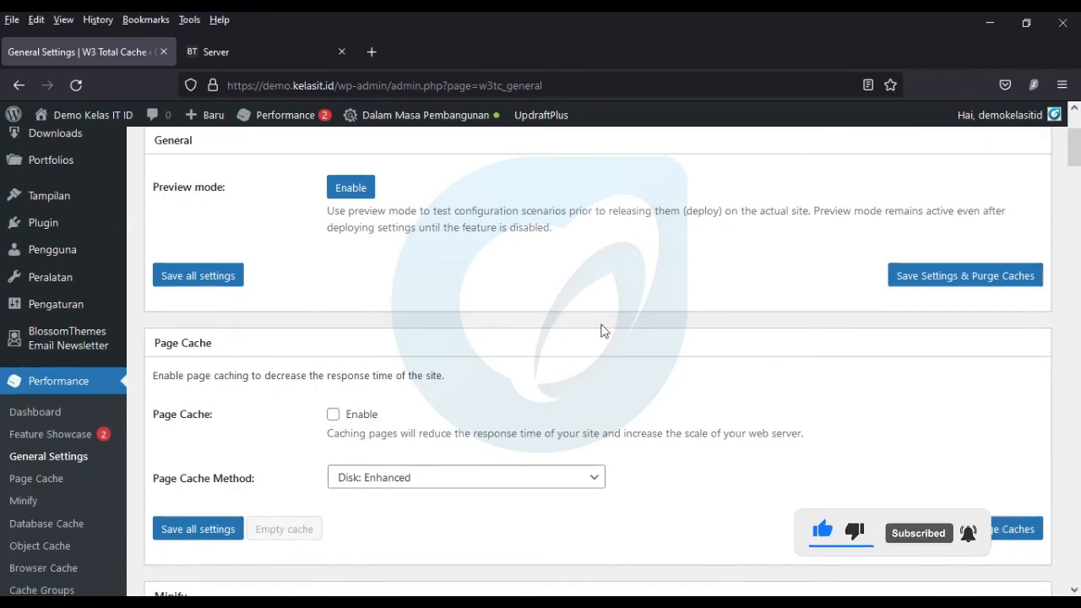
scroll(313, 294, down, 2)
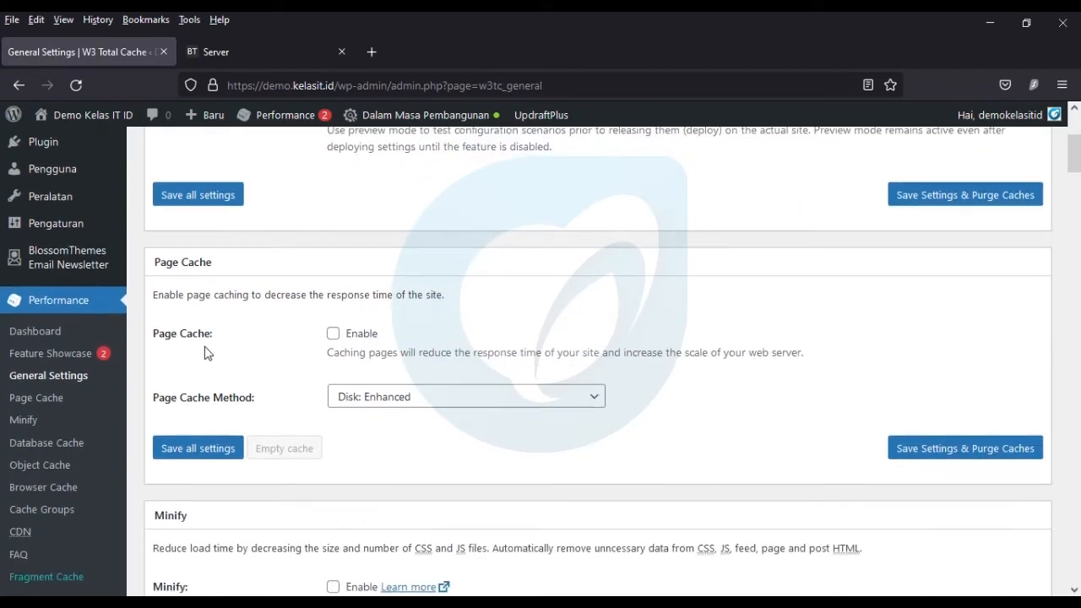
click(334, 336)
click(555, 401)
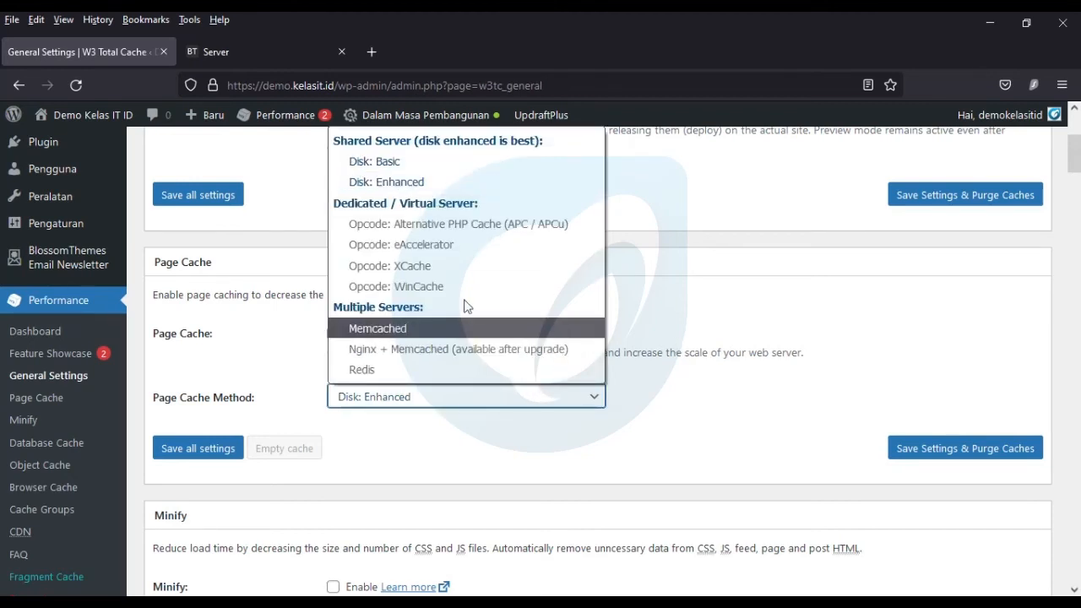
click(388, 333)
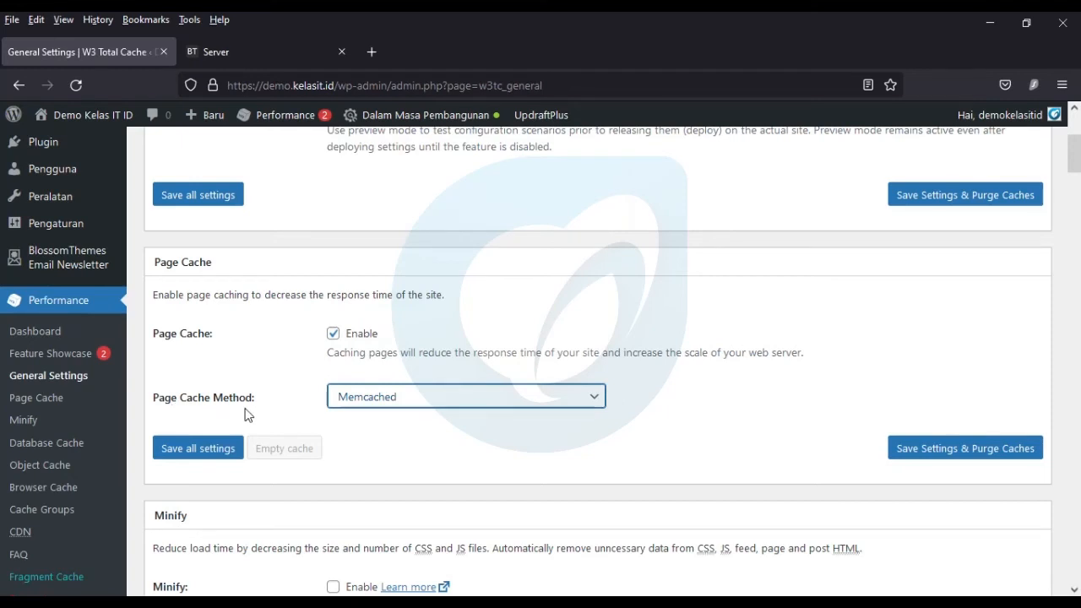
Step: Recheck that Memcached is chosen as the Page Cache method, and save the settings while purging the caches
click(399, 402)
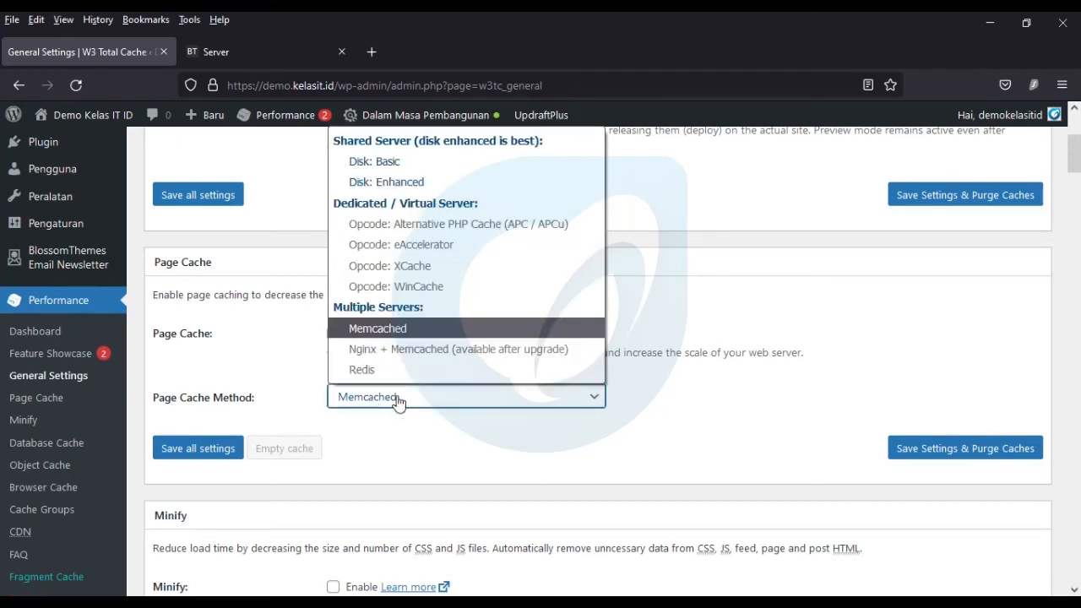
click(395, 336)
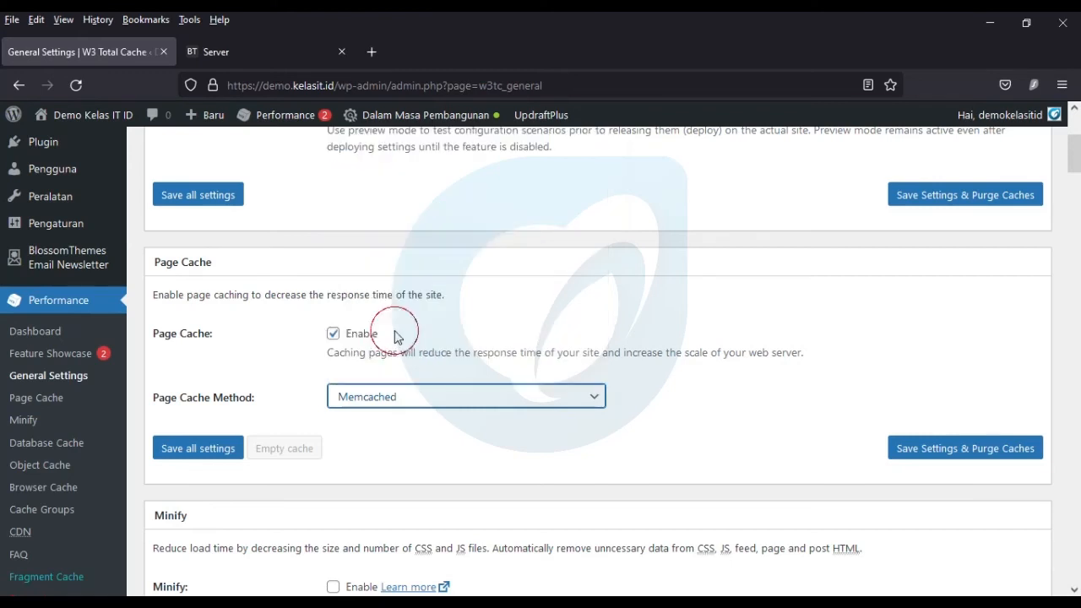
click(396, 397)
click(395, 400)
click(961, 454)
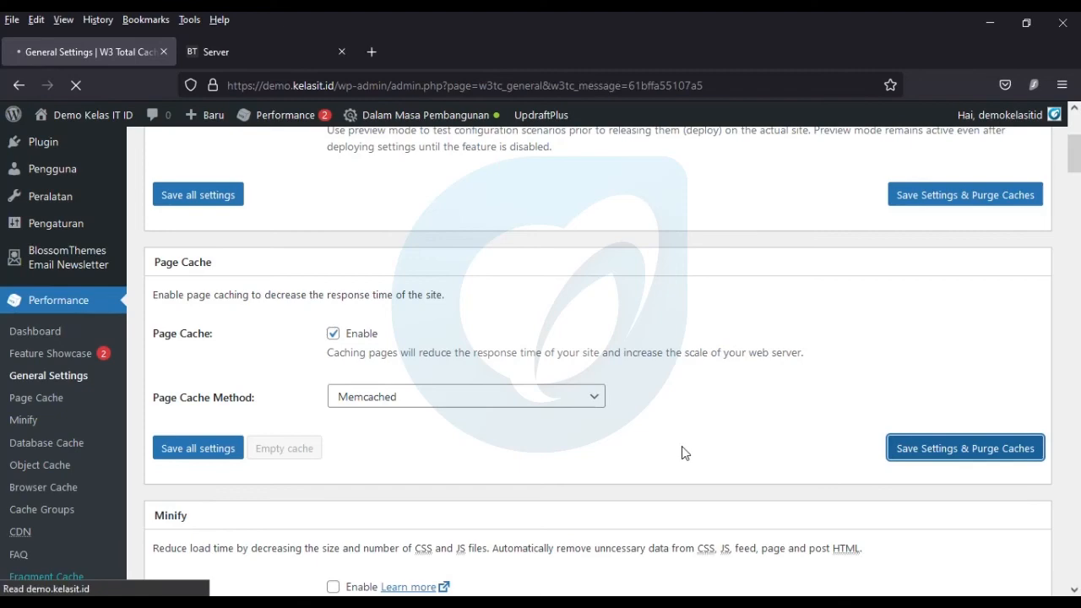
Step: Enable Database Cache with Memcached as its method, and save the settings while purging the caches
scroll(475, 412, down, 4)
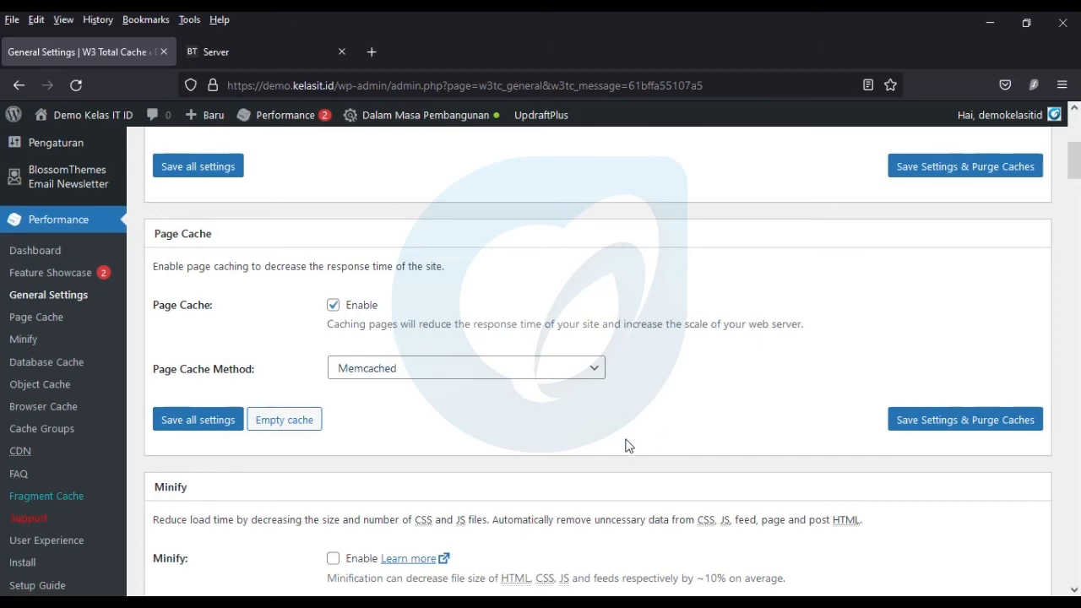
scroll(504, 441, down, 1)
scroll(507, 447, down, 10)
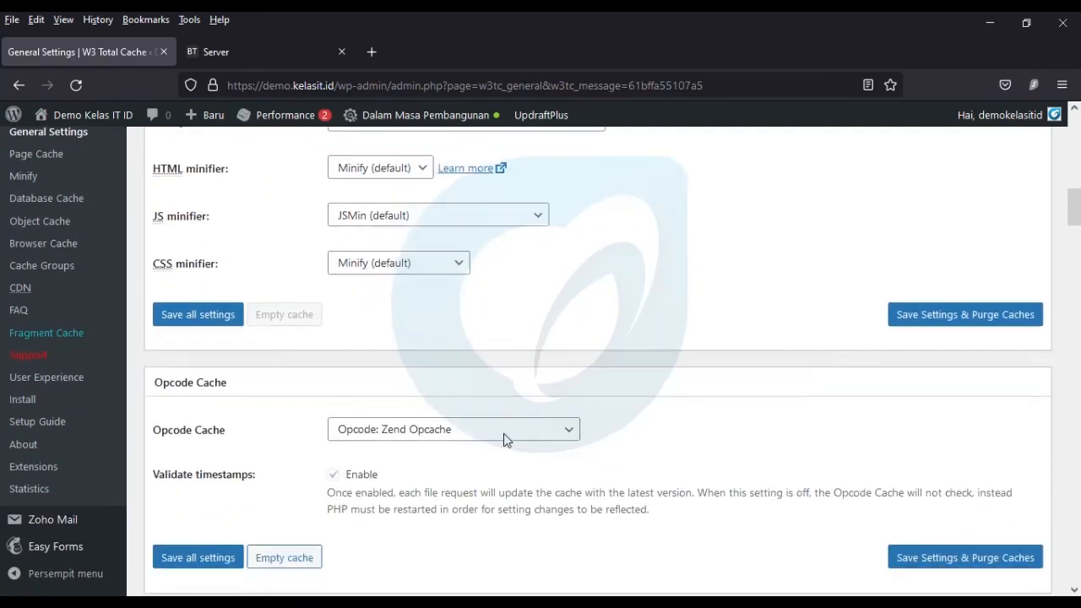
scroll(502, 405, down, 2)
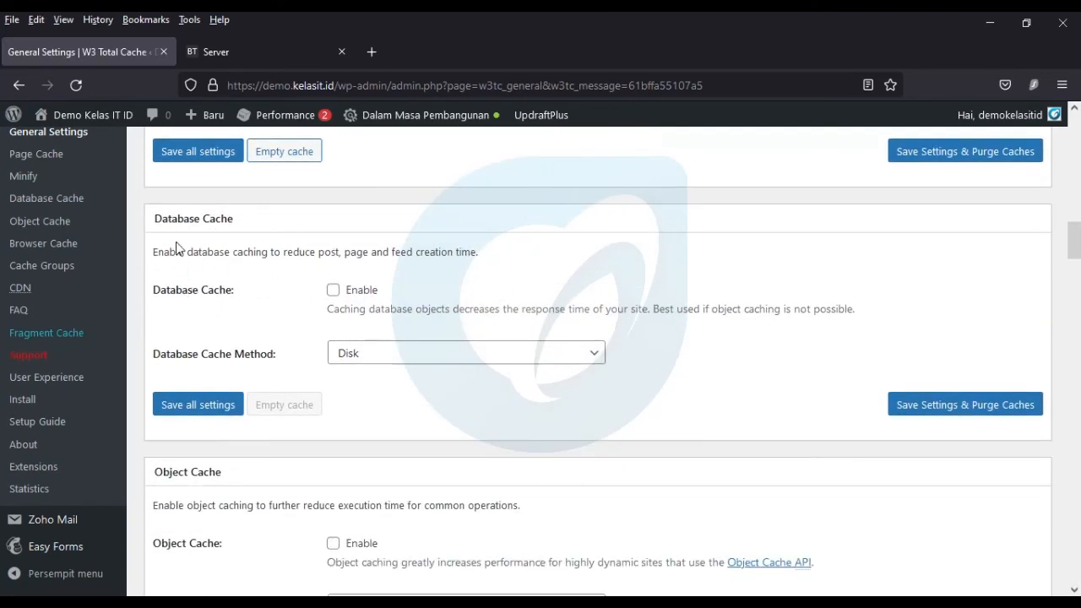
click(333, 290)
click(433, 361)
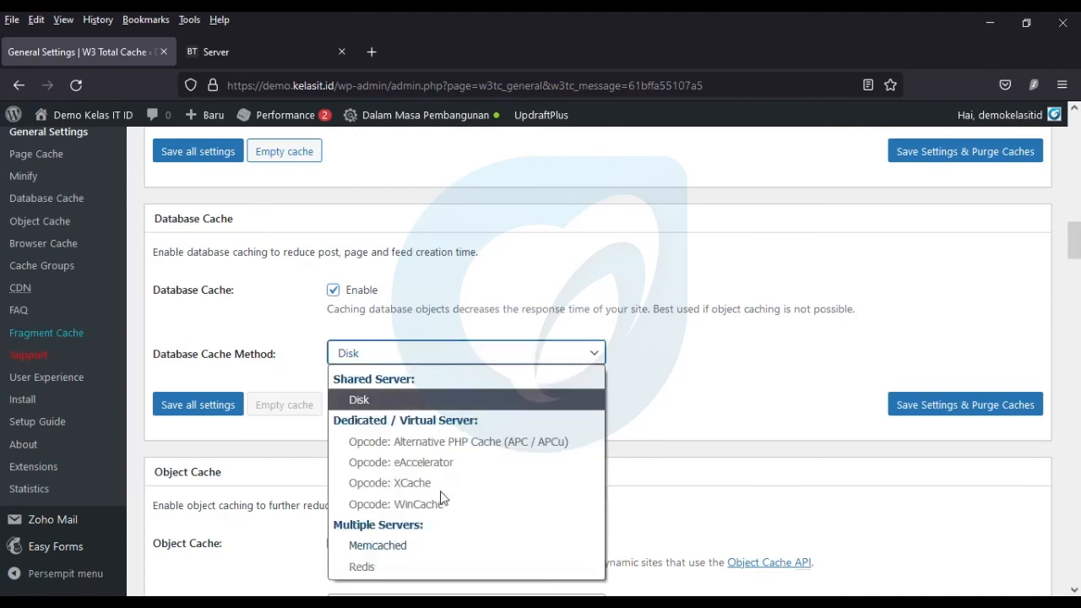
click(404, 547)
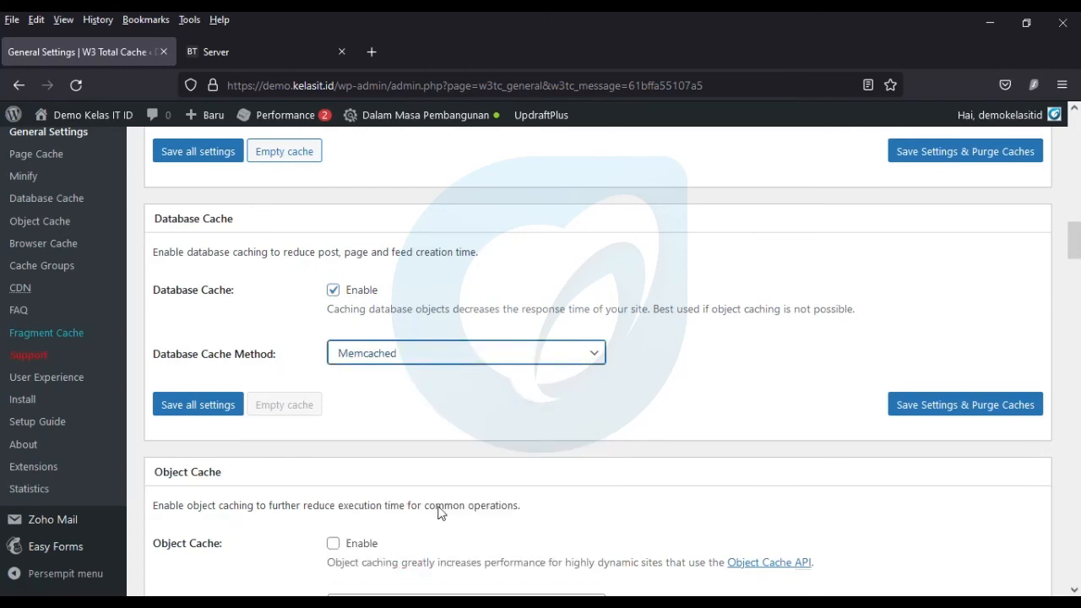
click(944, 408)
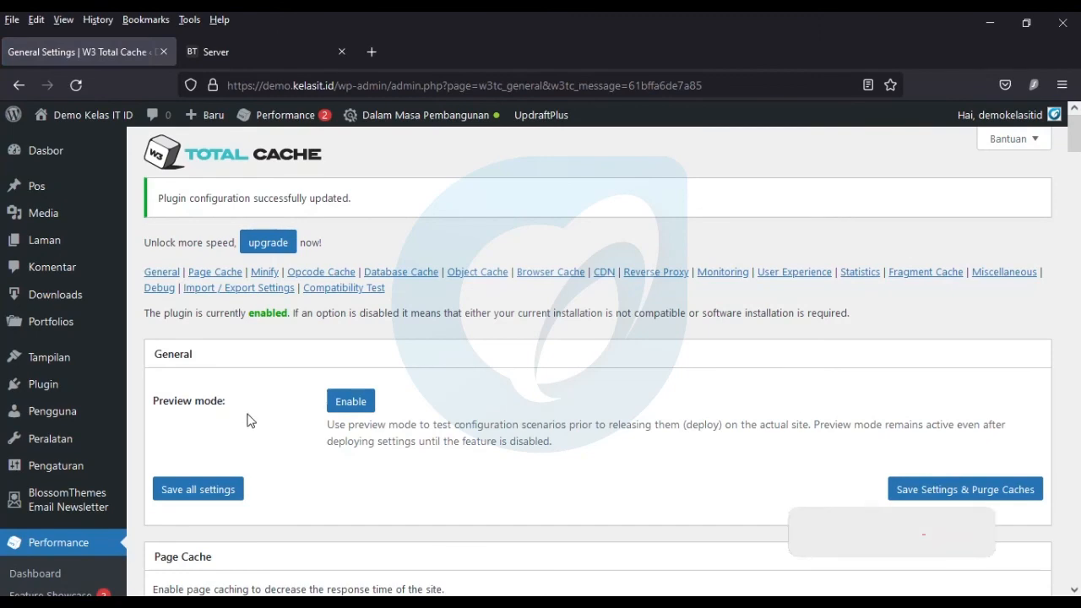
Step: Enable Object Cache with Memcached as its method, and save the settings while purging the caches
scroll(248, 428, down, 12)
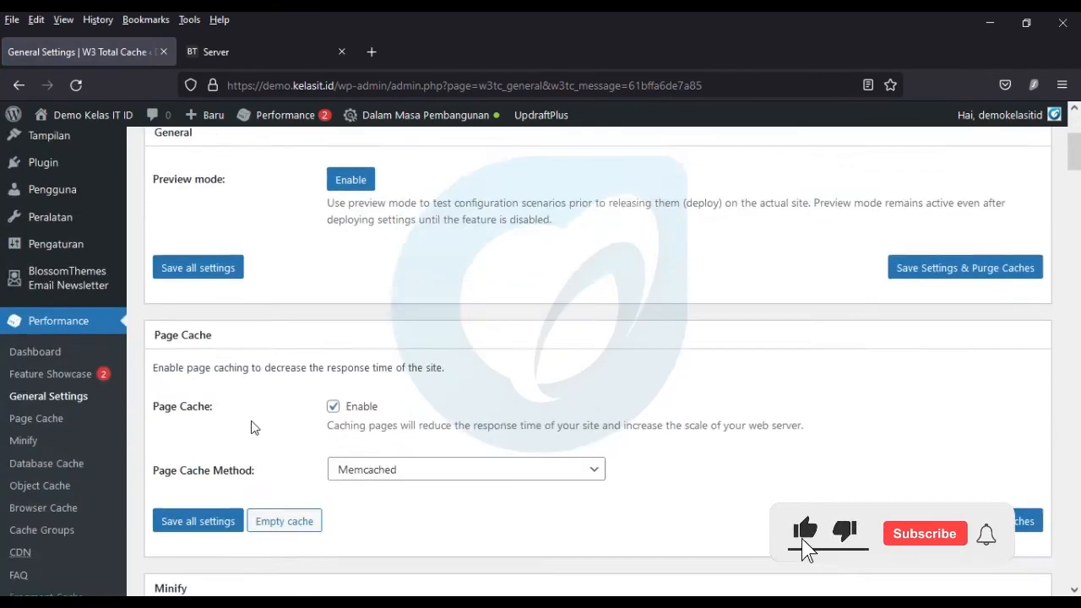
scroll(251, 426, down, 6)
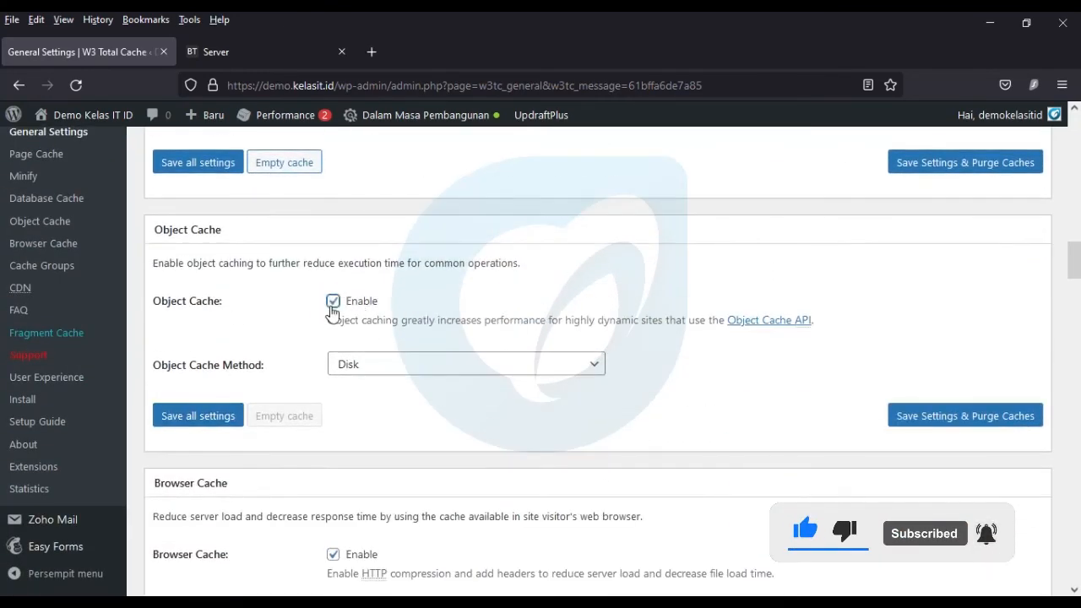
click(368, 371)
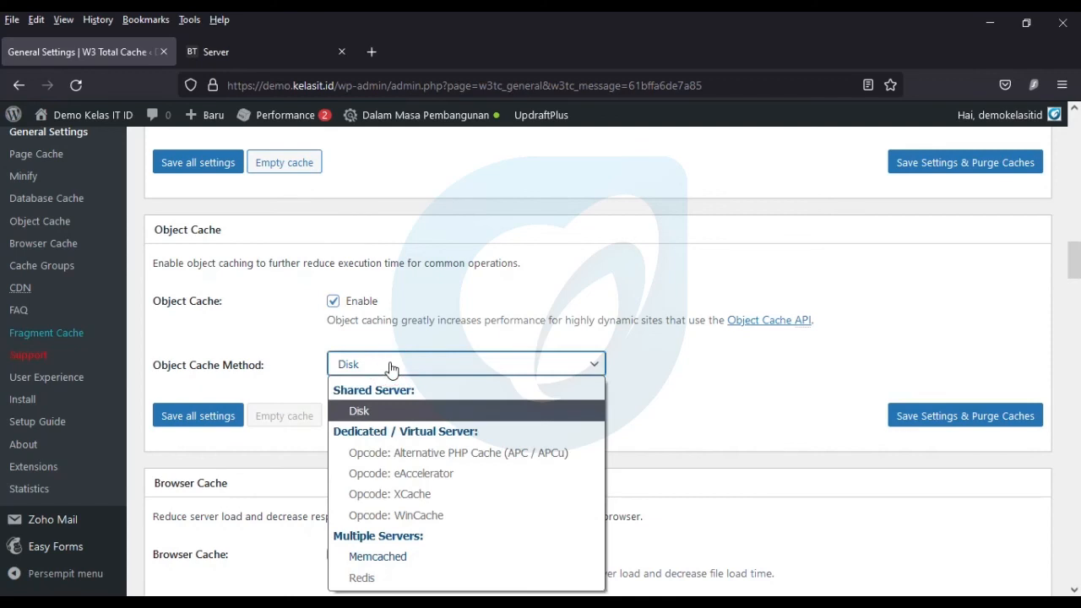
click(384, 564)
click(436, 363)
click(391, 563)
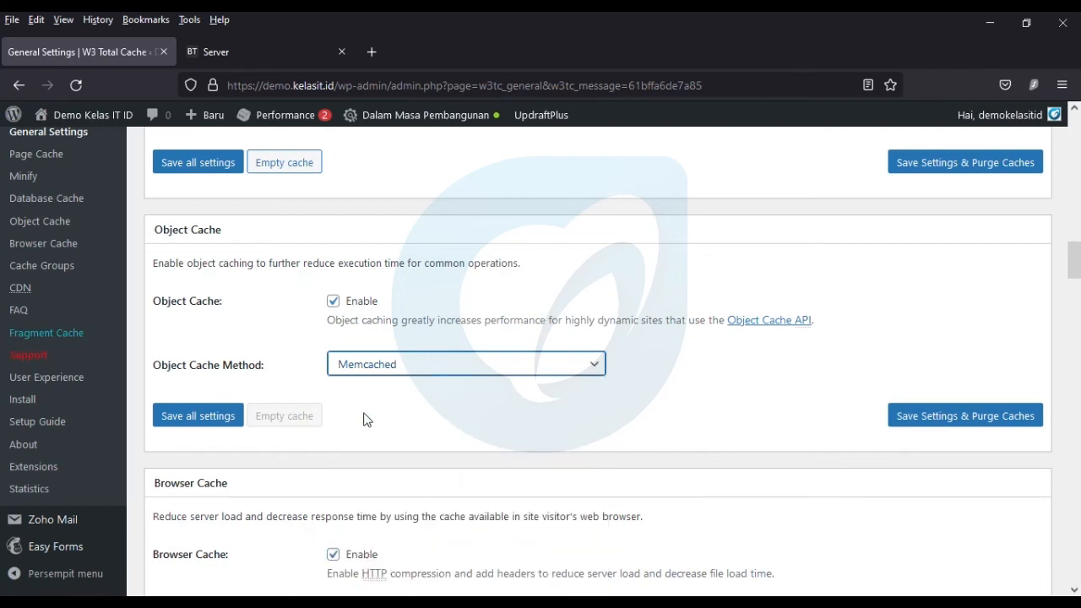
click(948, 425)
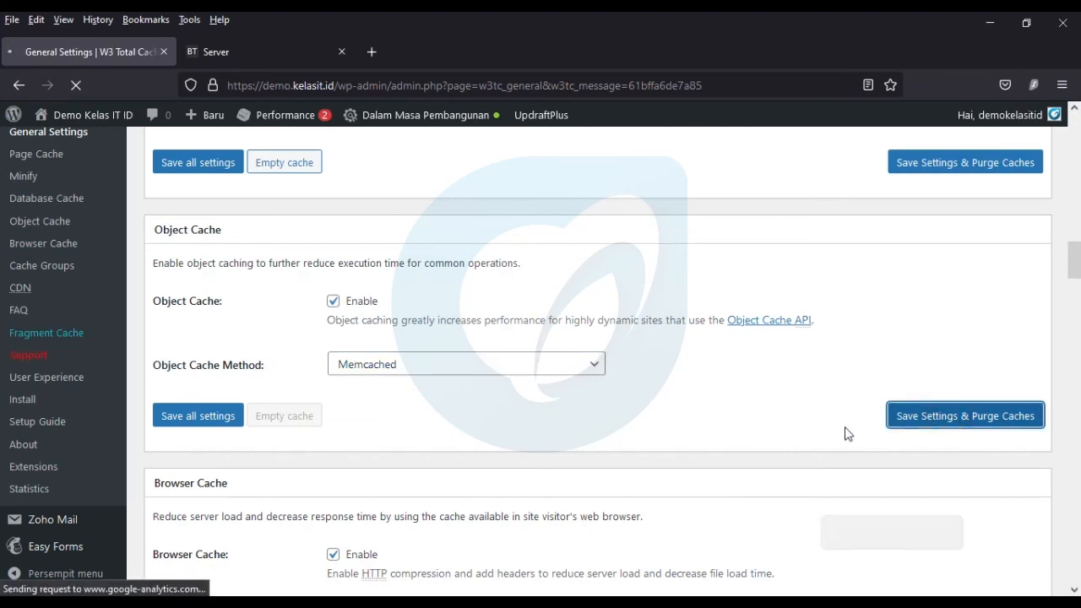